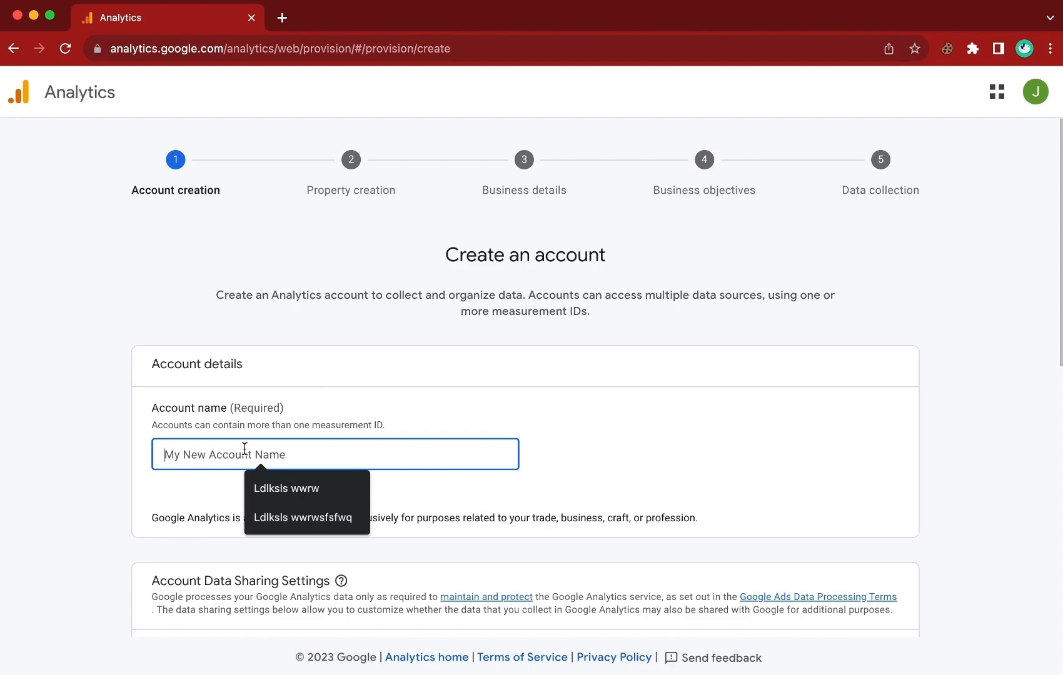
Name the new Analytics account My Analytics, keep the data sharing settings, and continue to property creation.
type("My Analytics")
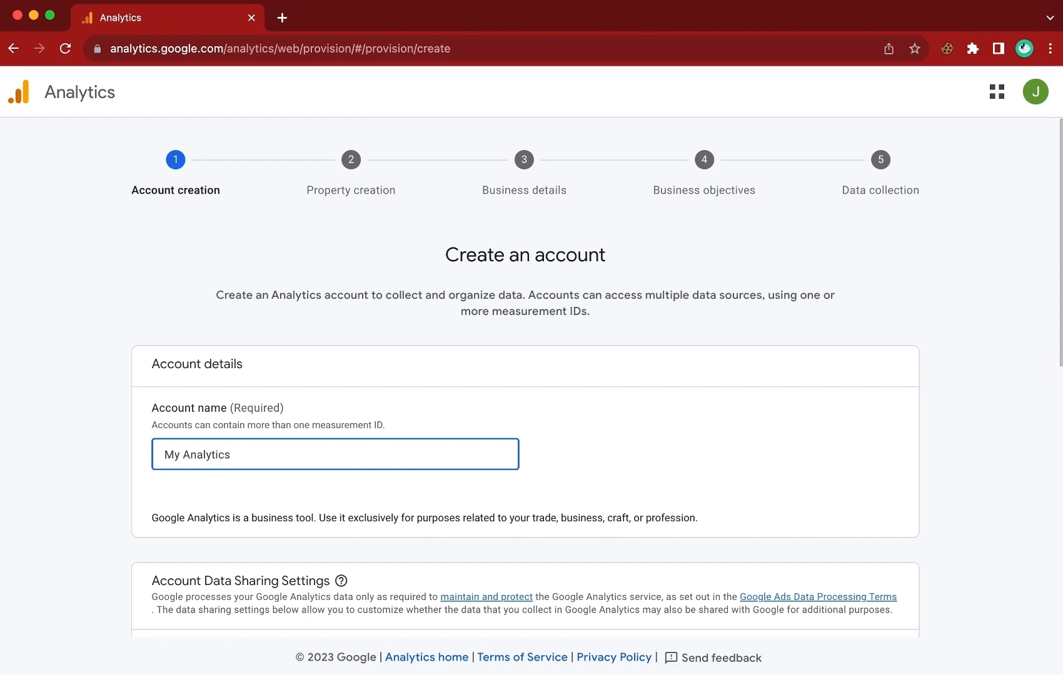
scroll(244, 457, "down", 7)
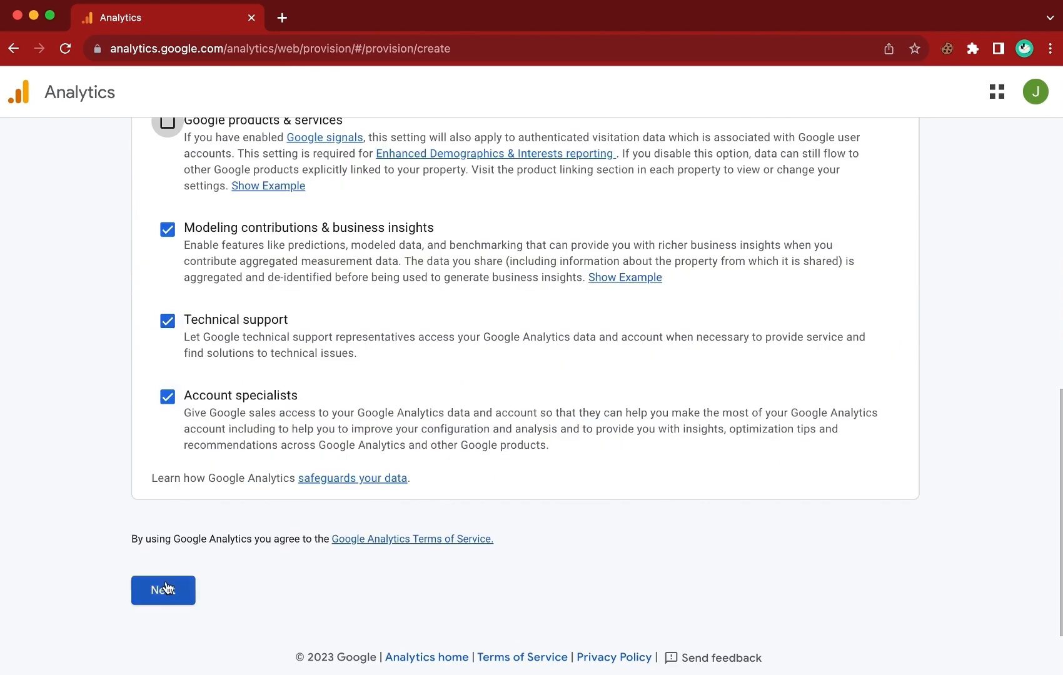
left_click(168, 590)
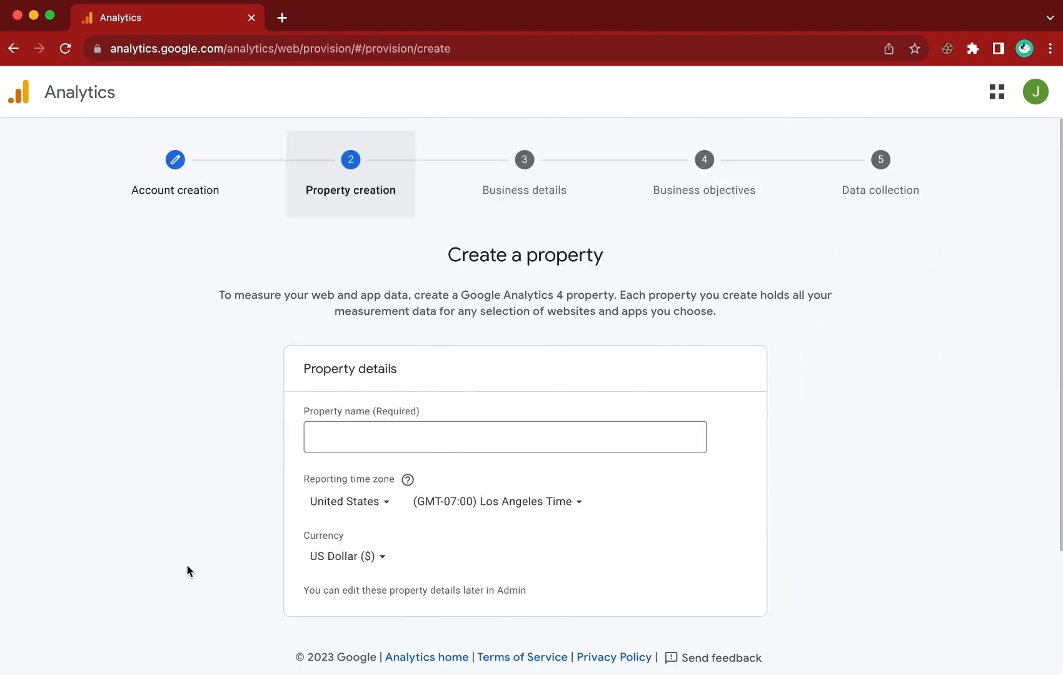
Name the property My Analytics, keep its time zone and currency, and continue to the business details.
left_click(410, 437)
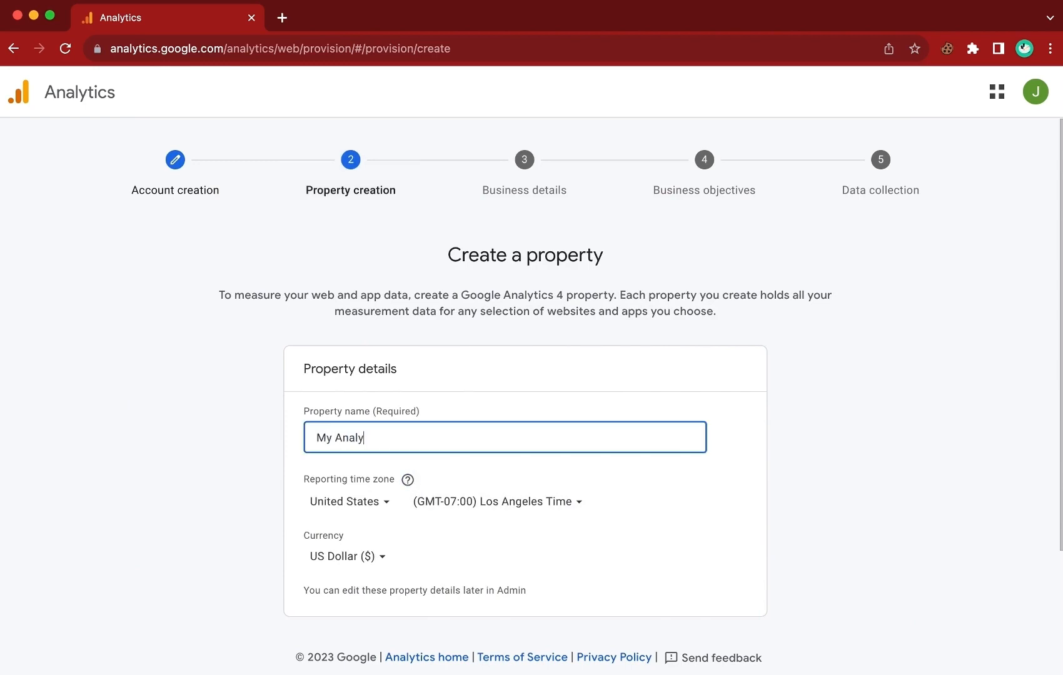
scroll(406, 450, "down", 3)
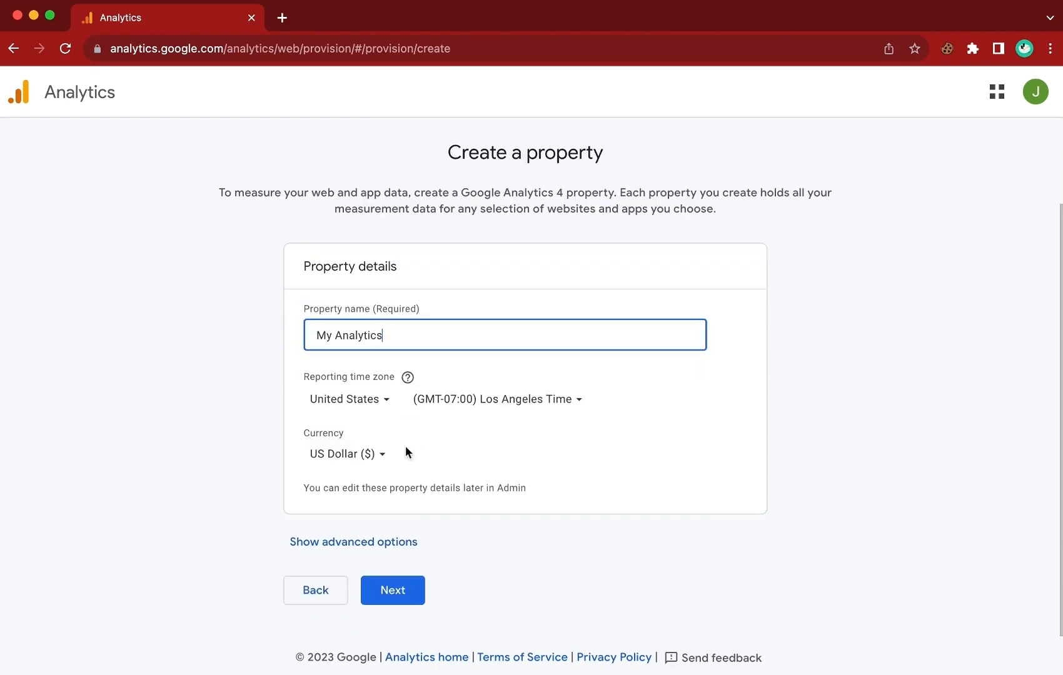
left_click(410, 588)
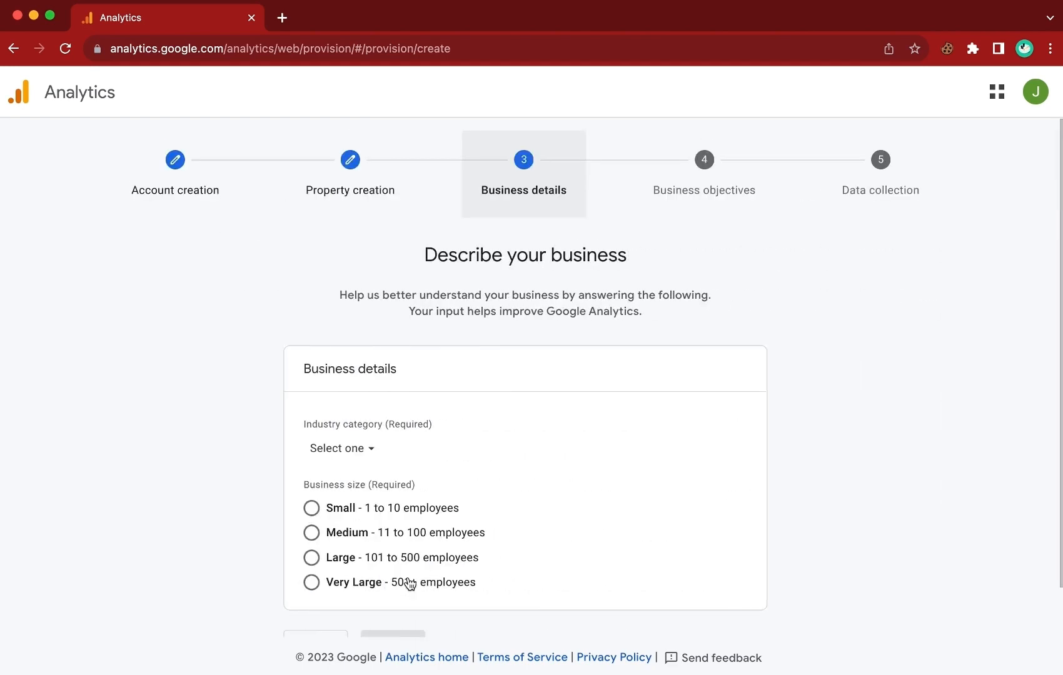
Set the business size to Small and the industry category to Other Business Activity, and continue to the business objectives.
scroll(403, 549, "down", 1)
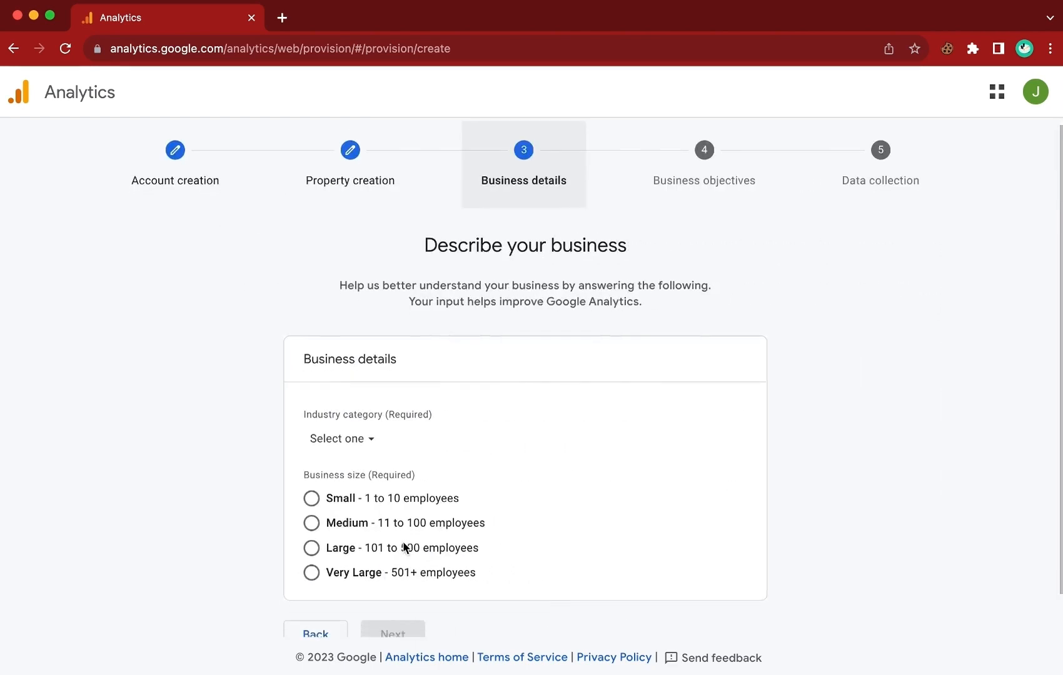
left_click(312, 493)
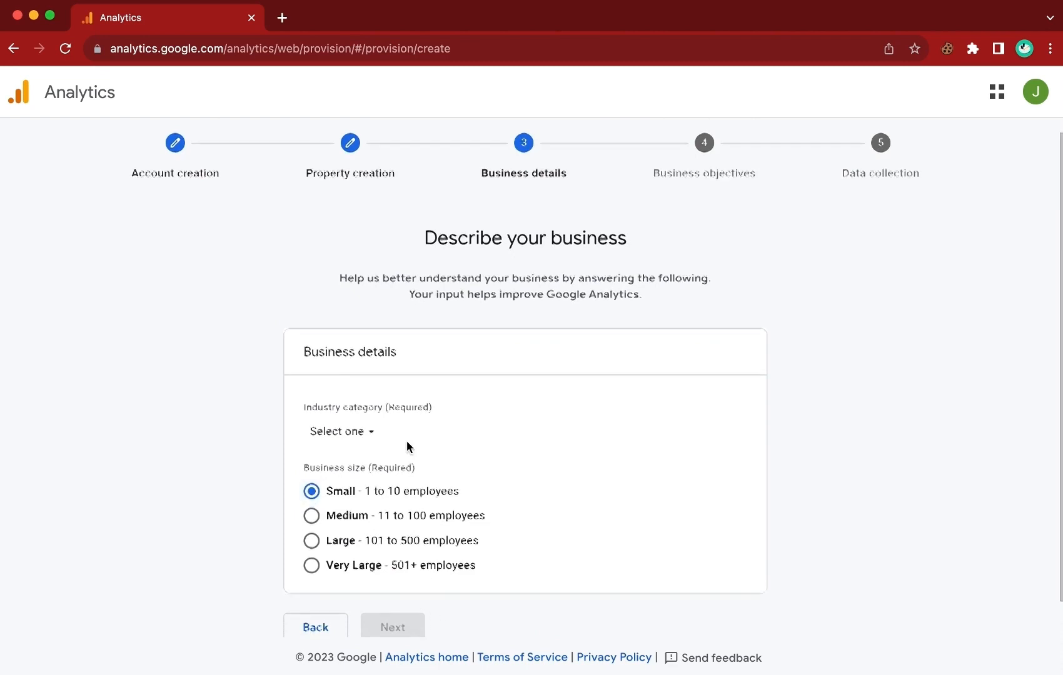
scroll(406, 445, "down", 1)
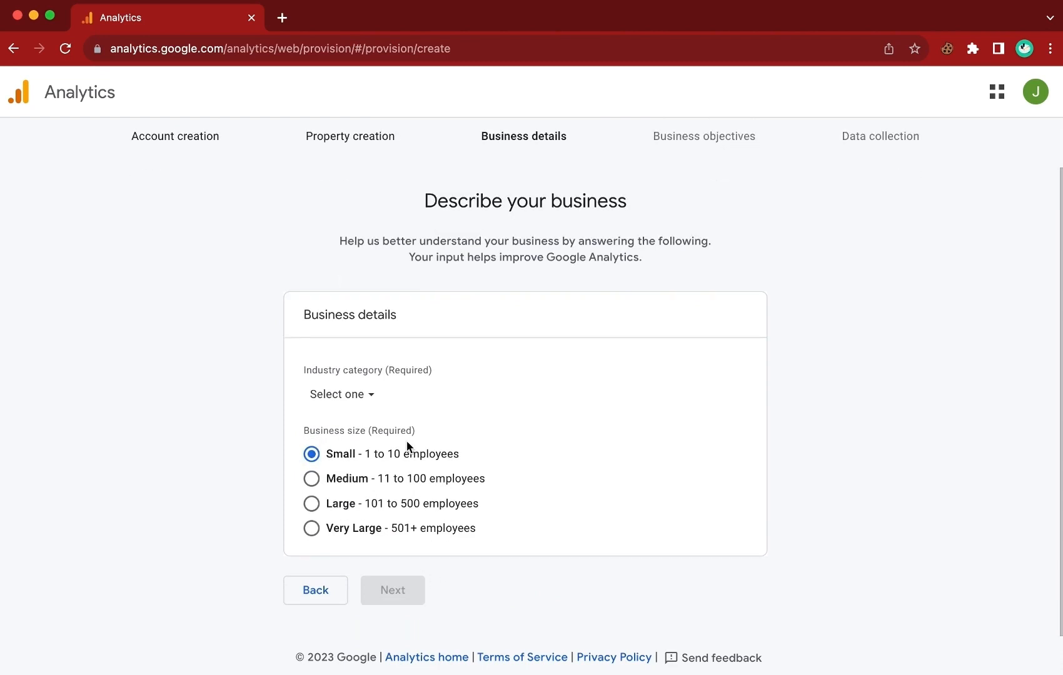
left_click(343, 397)
left_click(359, 394)
scroll(407, 283, "down", 3)
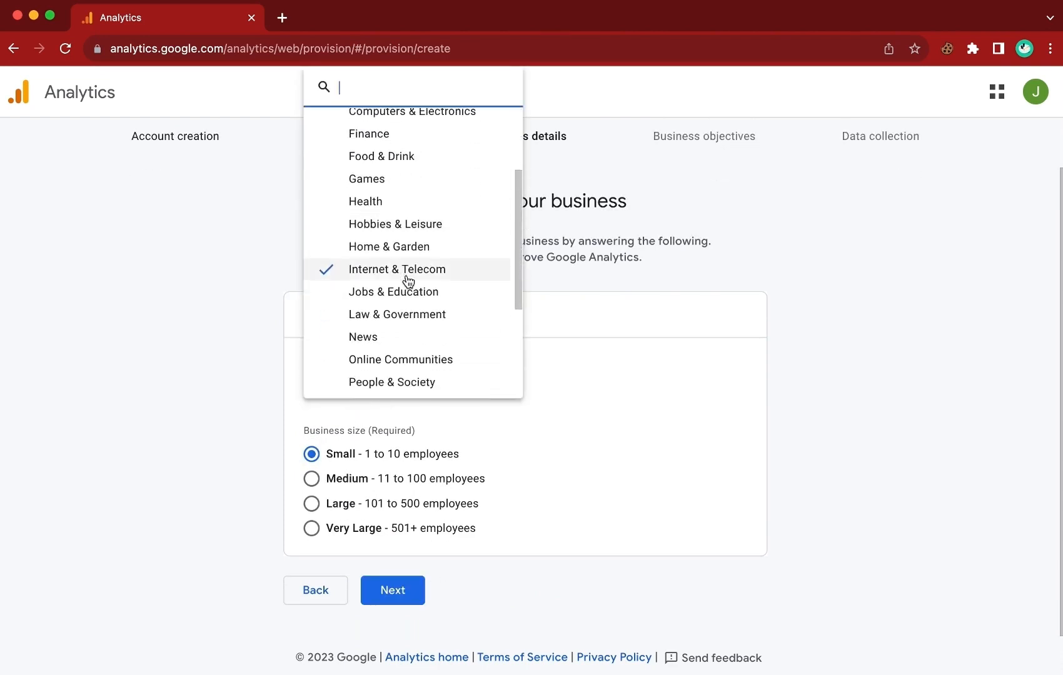
scroll(409, 282, "down", 5)
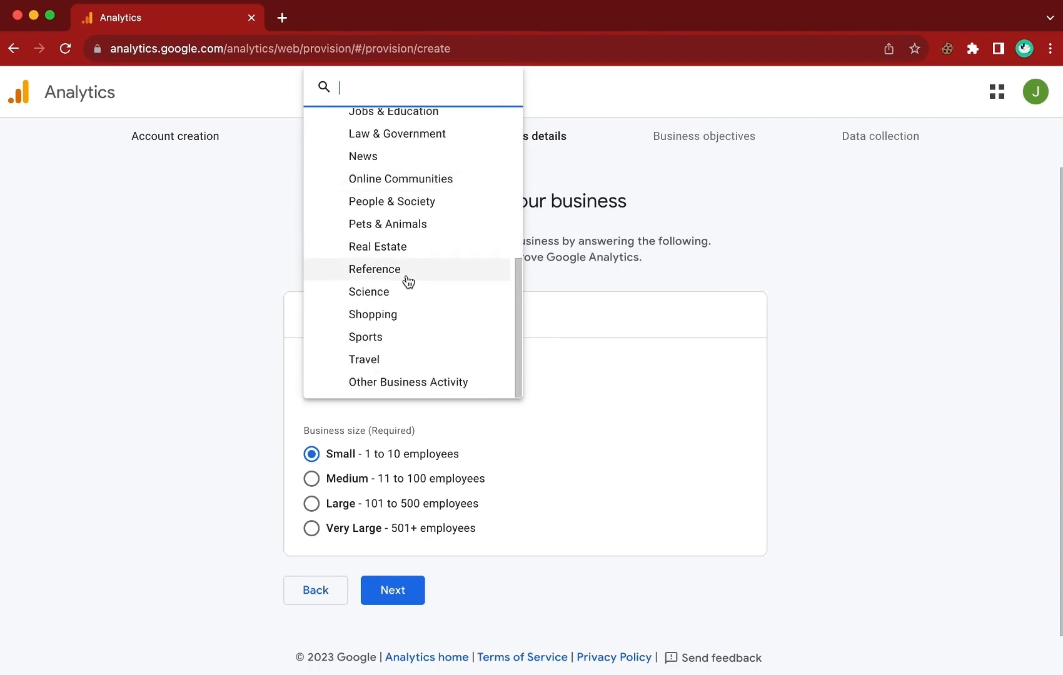
scroll(409, 284, "up", 1)
scroll(408, 284, "down", 1)
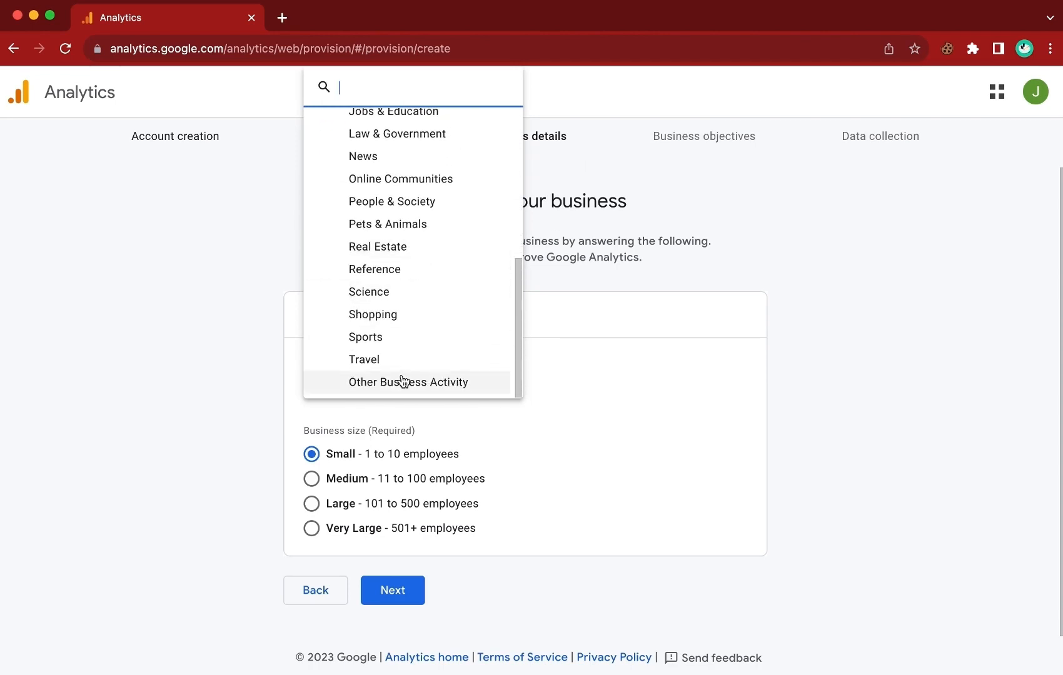
left_click(402, 381)
left_click(396, 591)
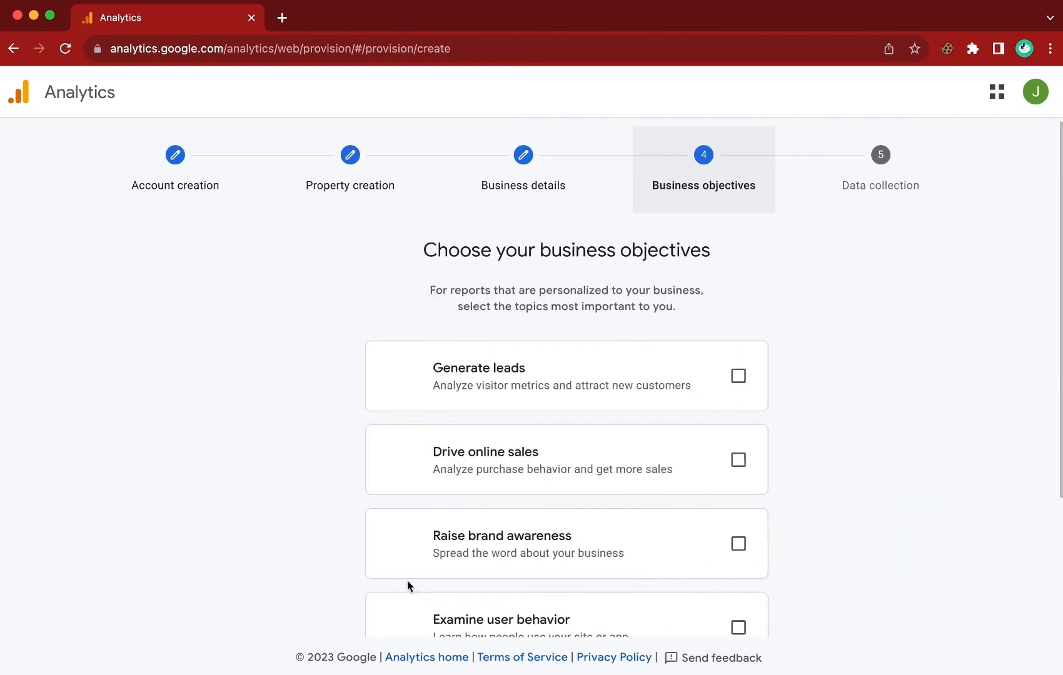
Choose Get baseline reports as the objective and create the account, accepting the terms of service and the GDPR Data Processing Terms.
scroll(472, 398, "down", 3)
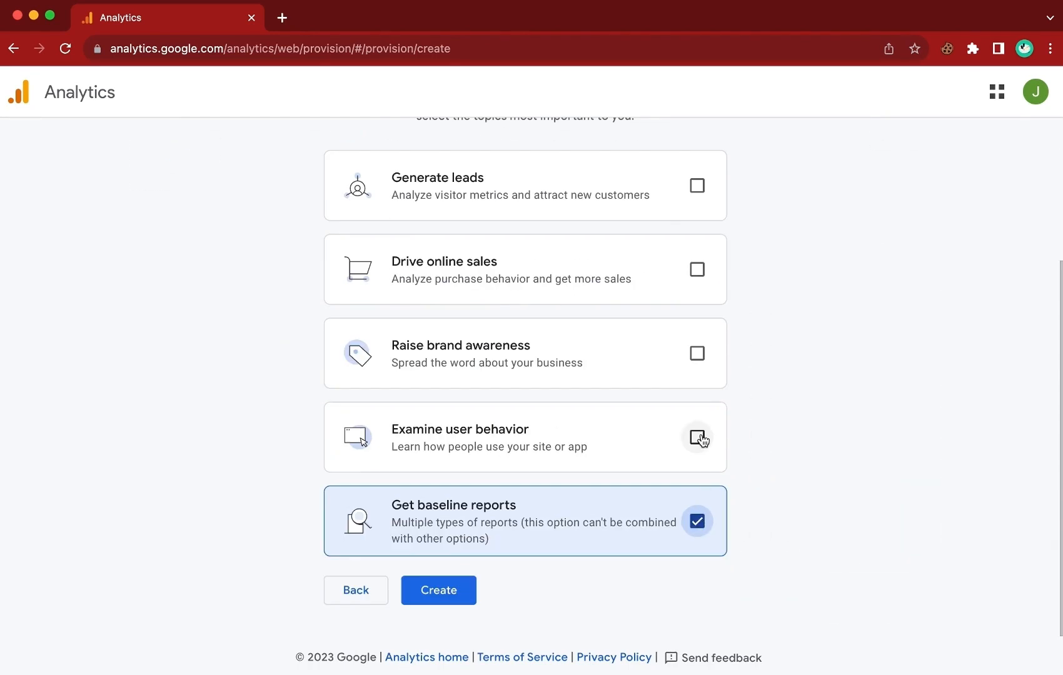
left_click(446, 589)
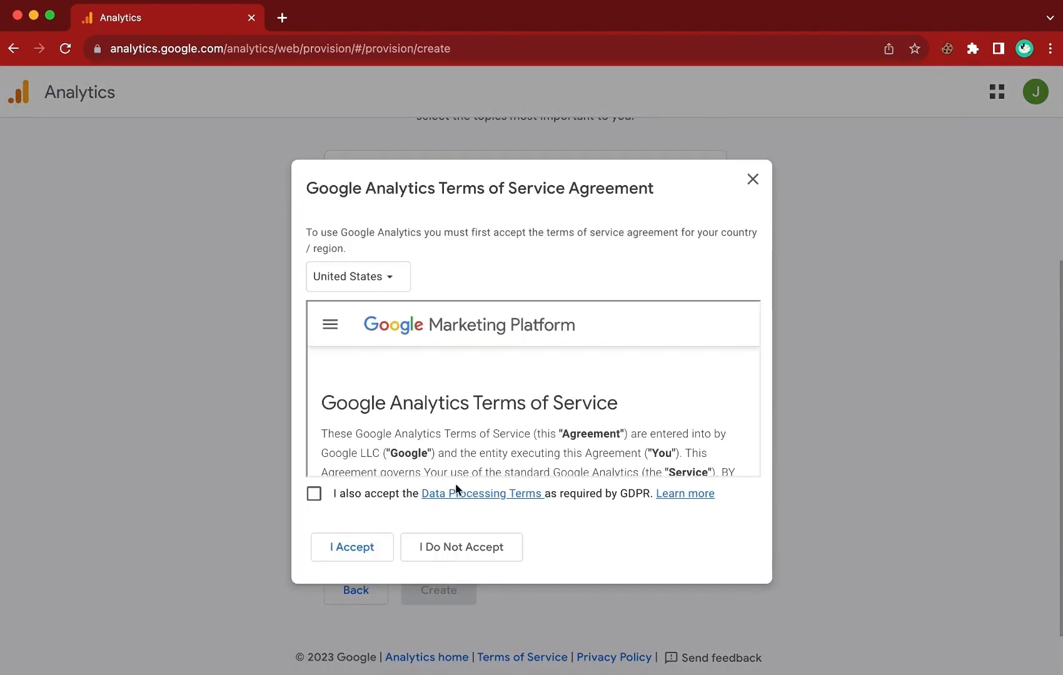
left_click(316, 496)
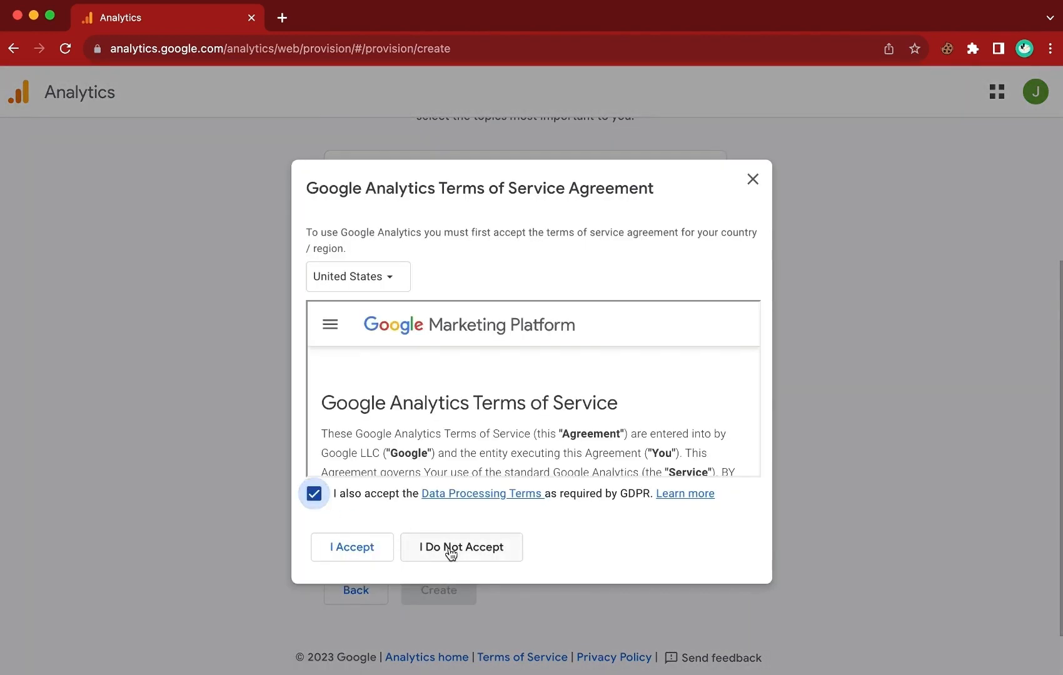
left_click(354, 553)
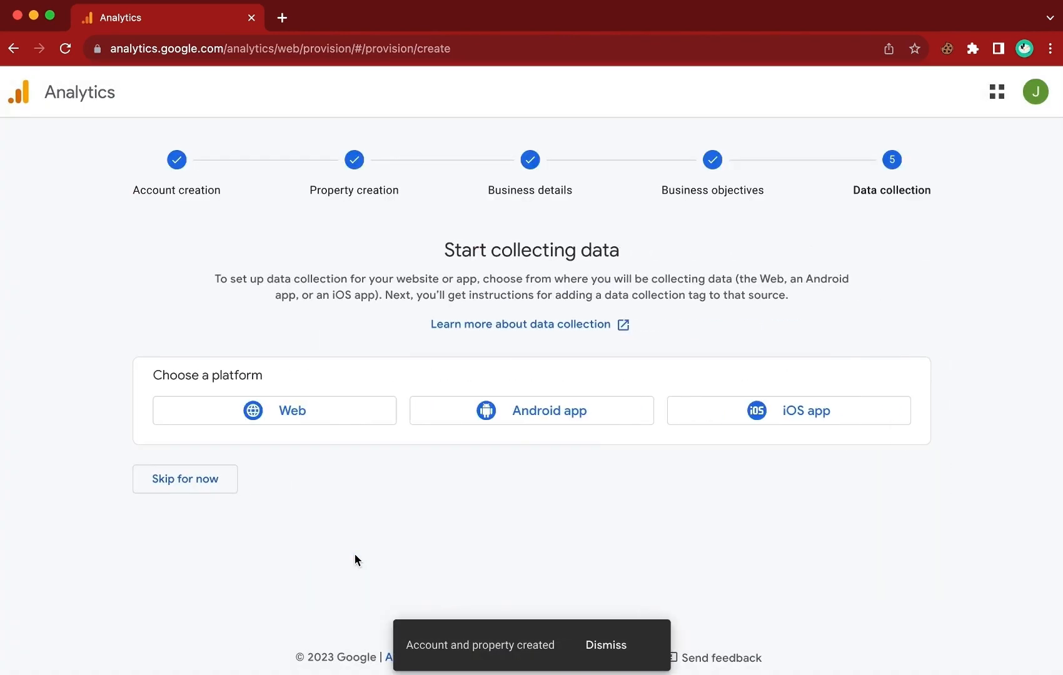
left_click(335, 410)
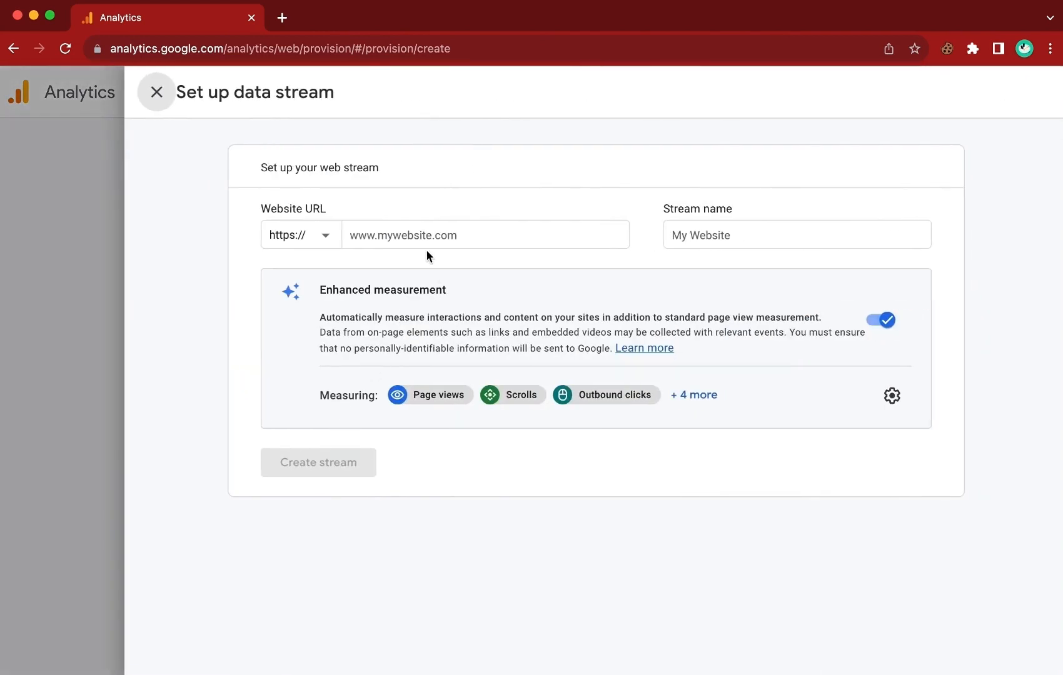
left_click(426, 244)
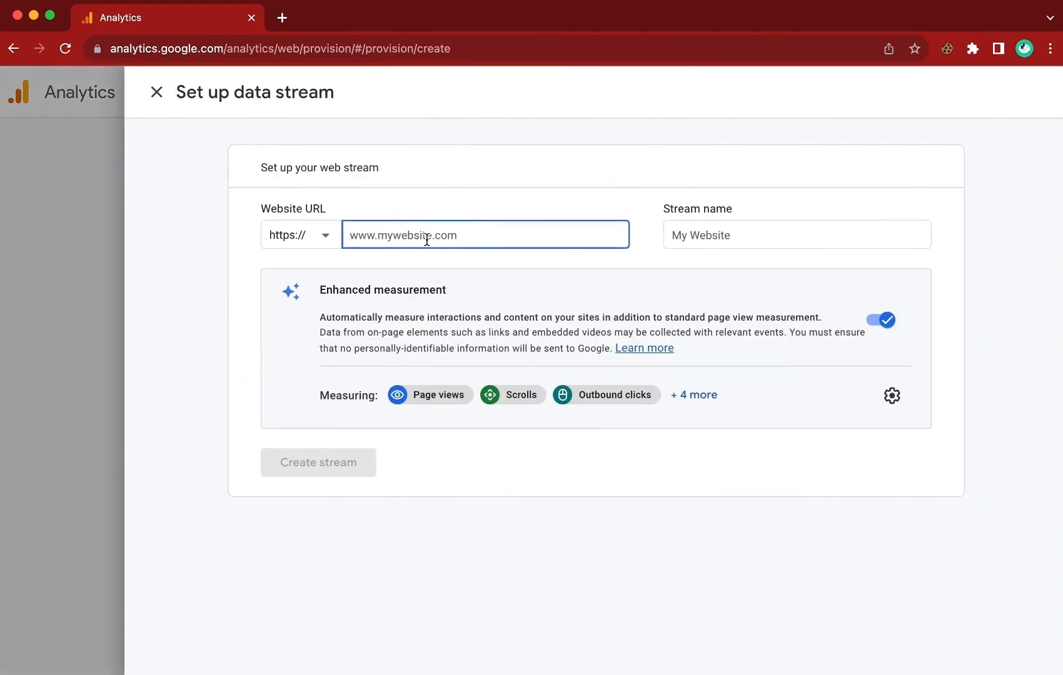
type("jollofrite.com")
double_click(360, 235)
key("super+c")
left_click(686, 237)
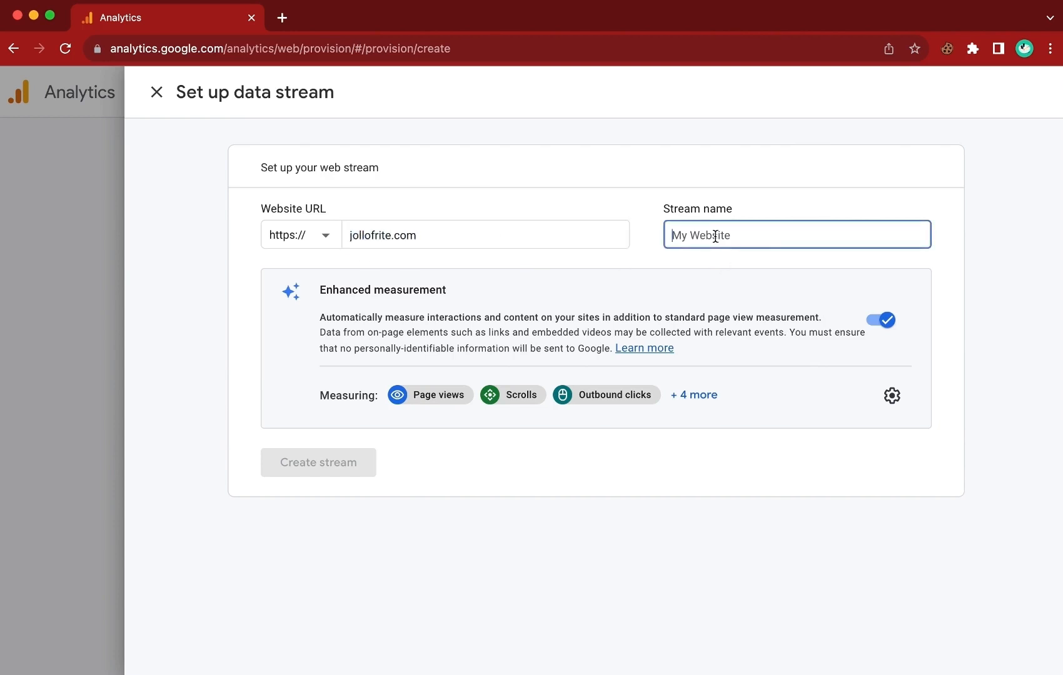
key("super+v")
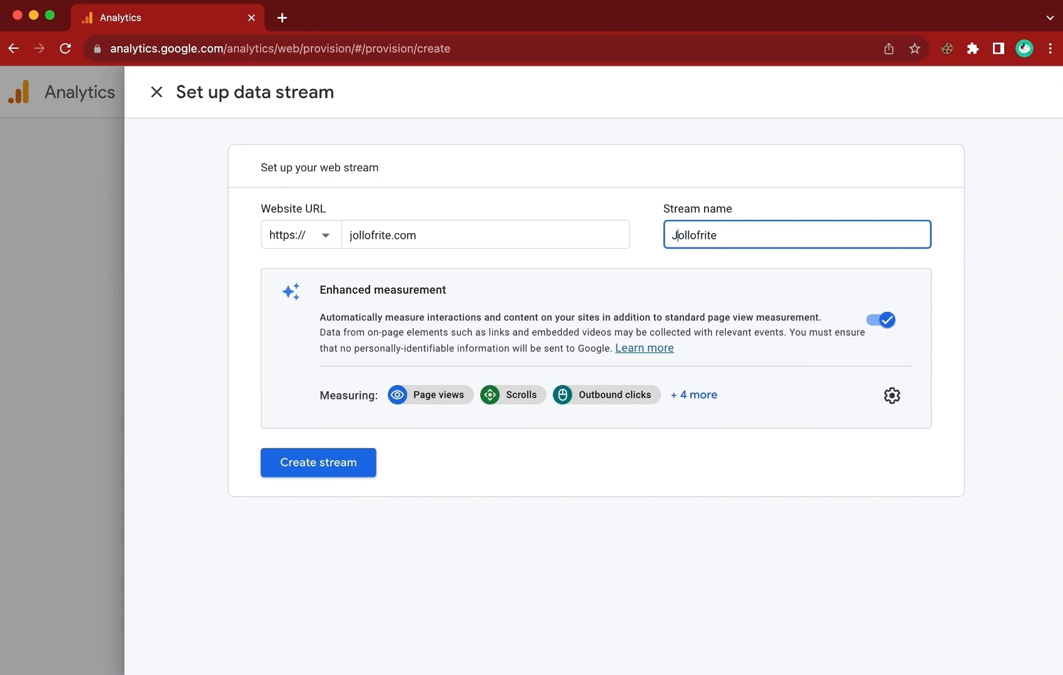
left_click(359, 462)
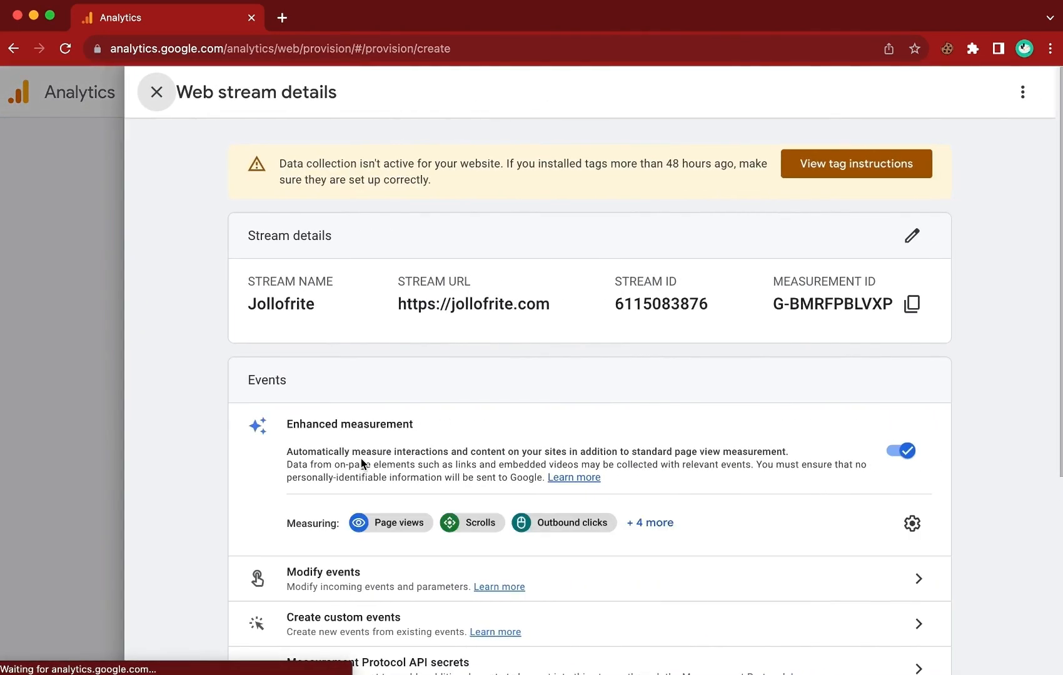
Open usekitcart.com in a new browser tab and go to its login form.
left_click(283, 18)
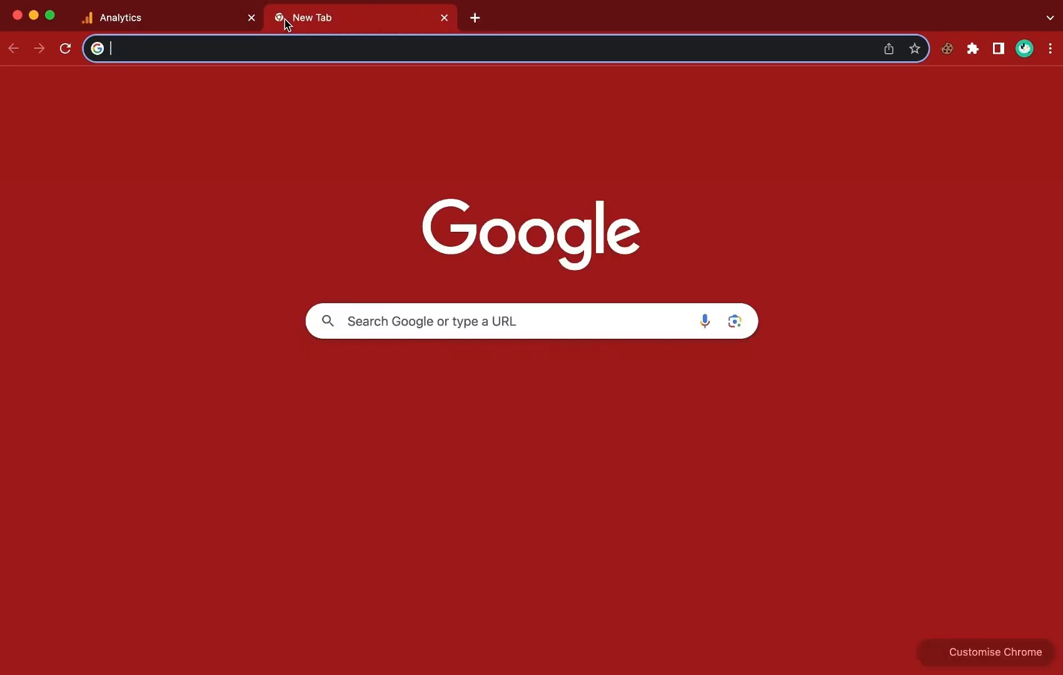
type("usek")
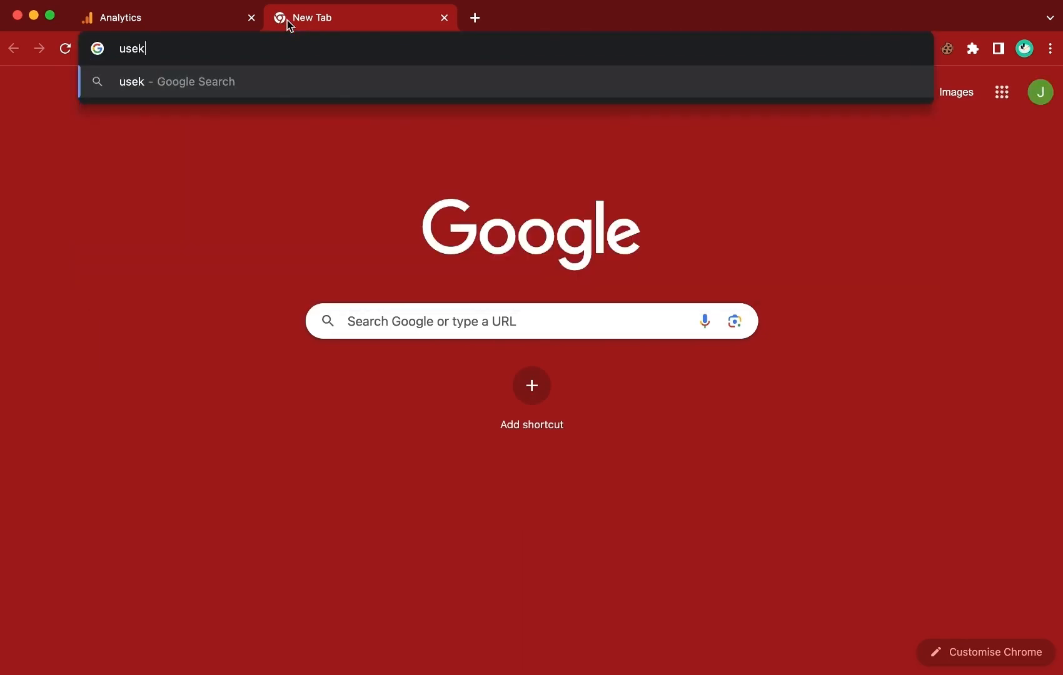
type("itcart.com")
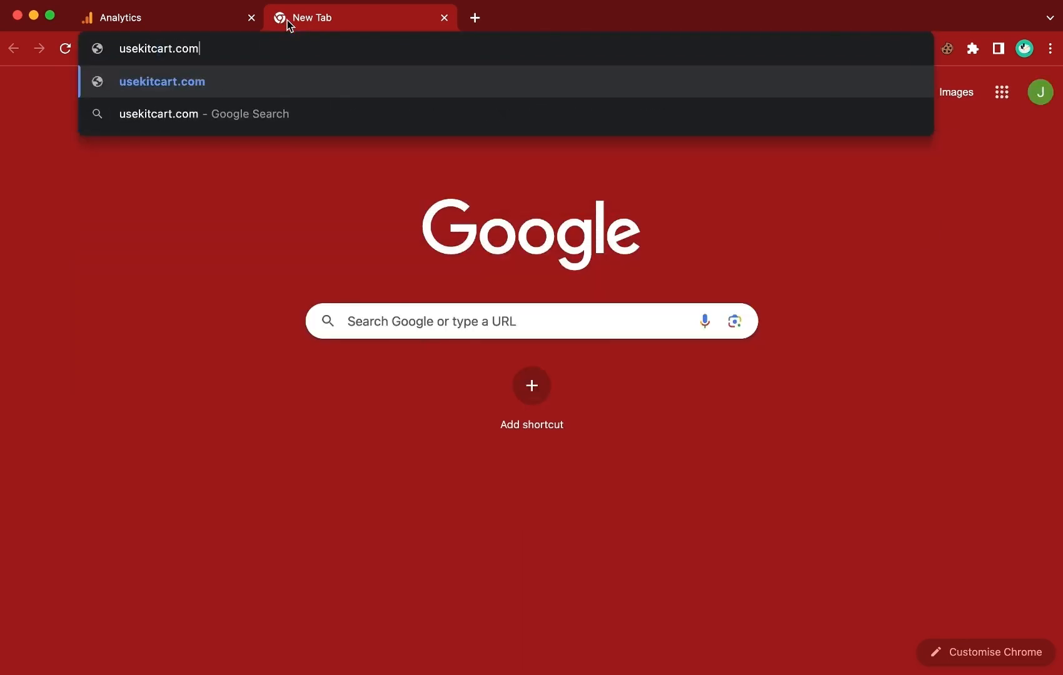
key("Return")
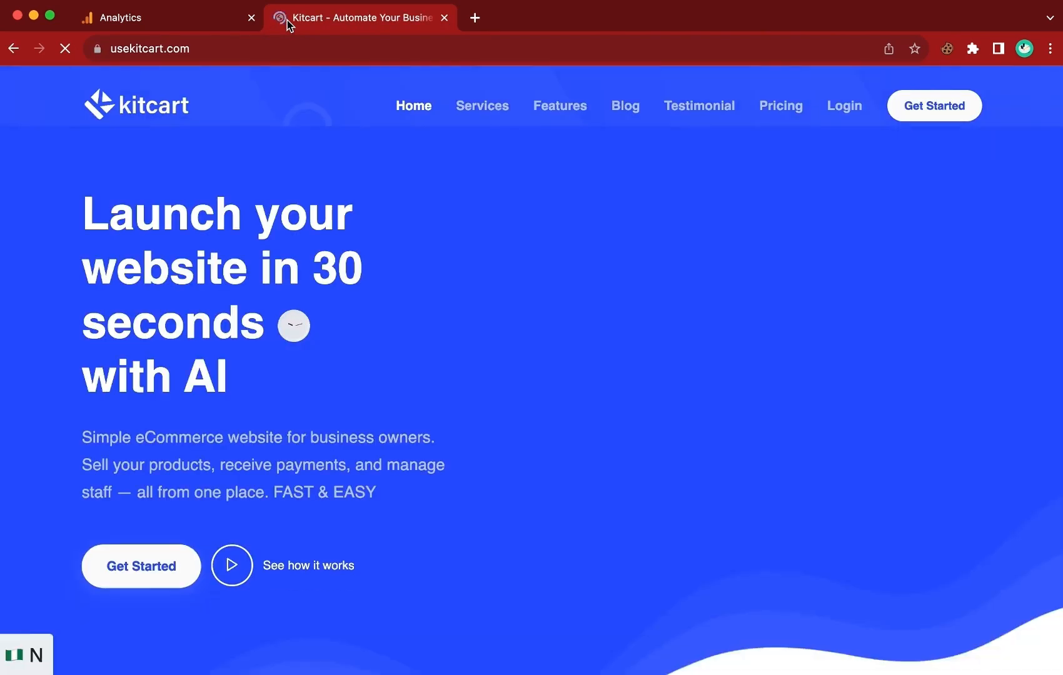
left_click(856, 106)
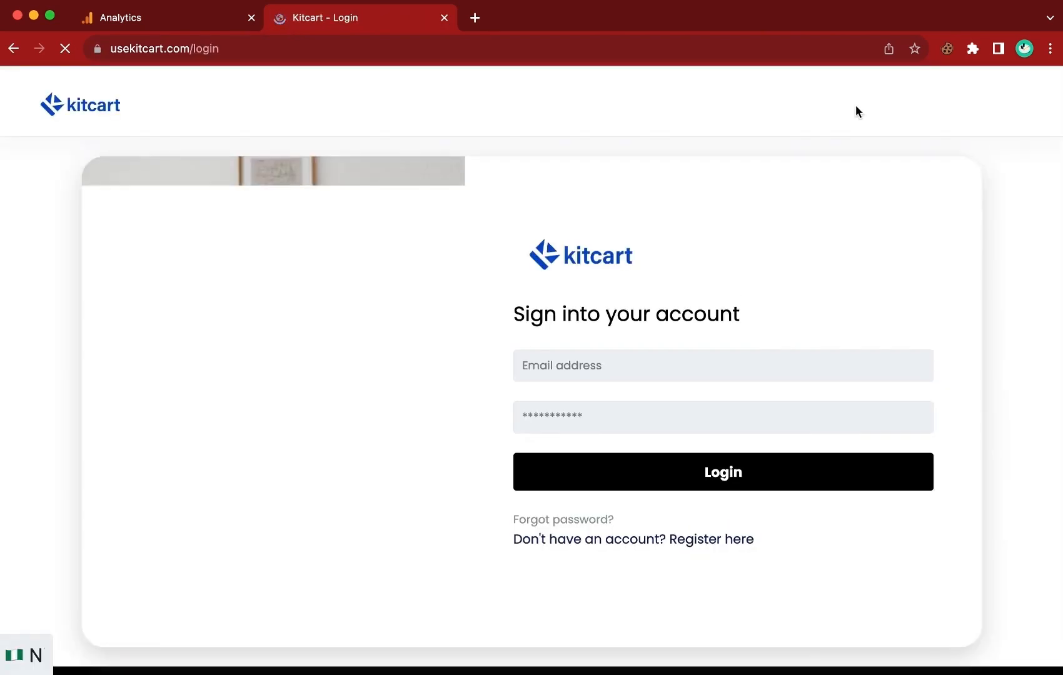
left_click(598, 366)
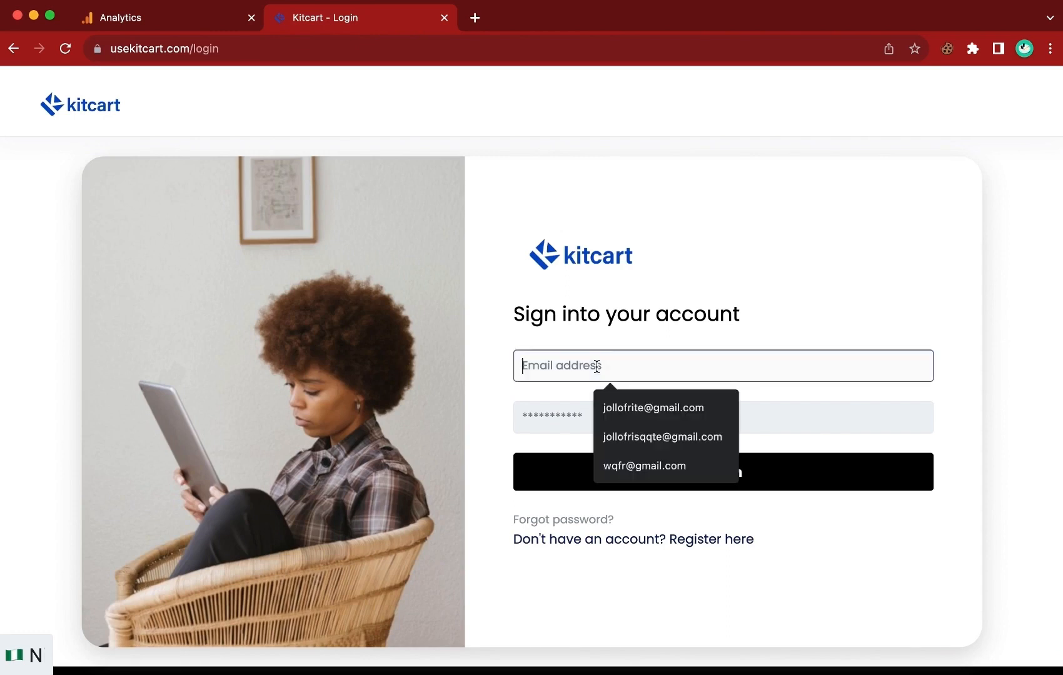
Switch to the browser window with the Kitcart seller dashboard and open its Plugins page.
key("super+grave")
scroll(65, 375, "down", 3)
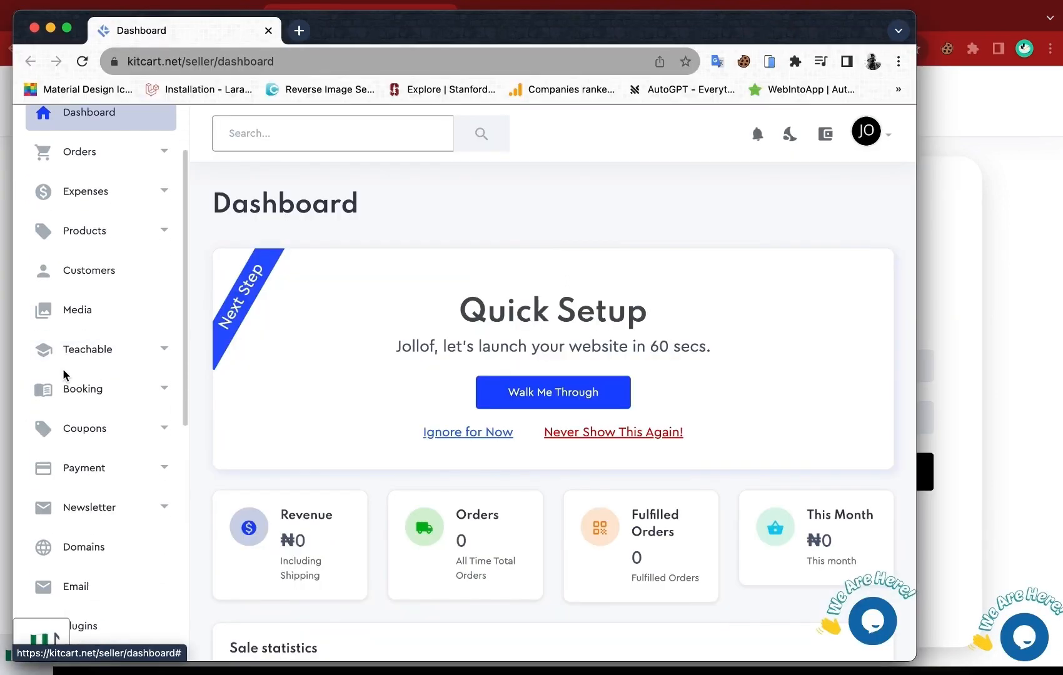
scroll(78, 267, "up", 1)
scroll(94, 313, "down", 3)
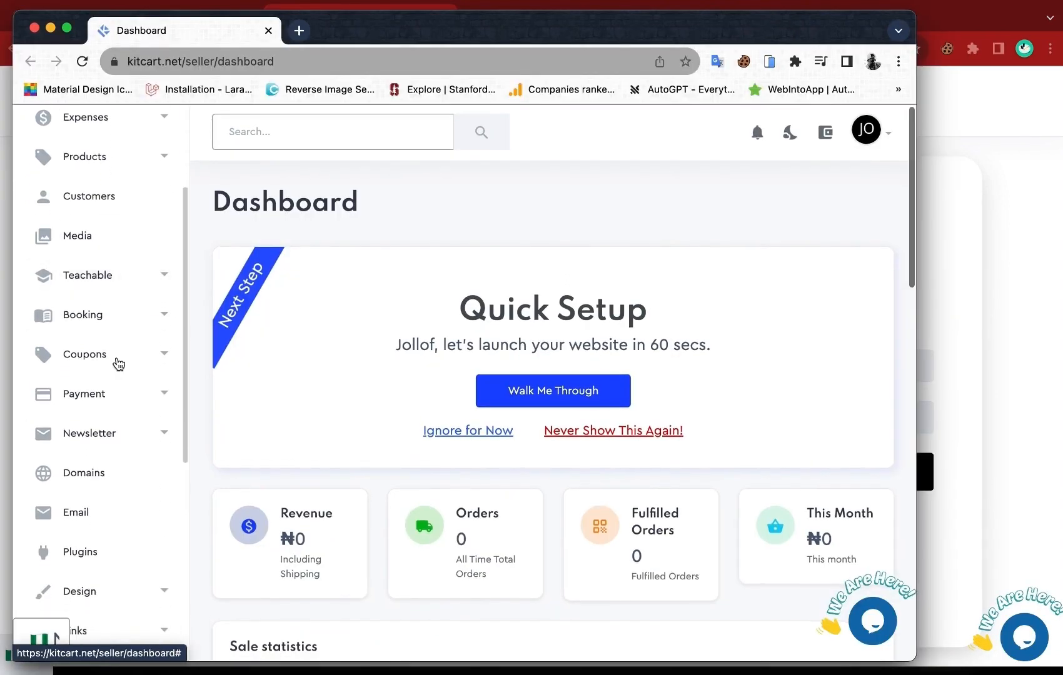
scroll(103, 420, "down", 2)
left_click(96, 496)
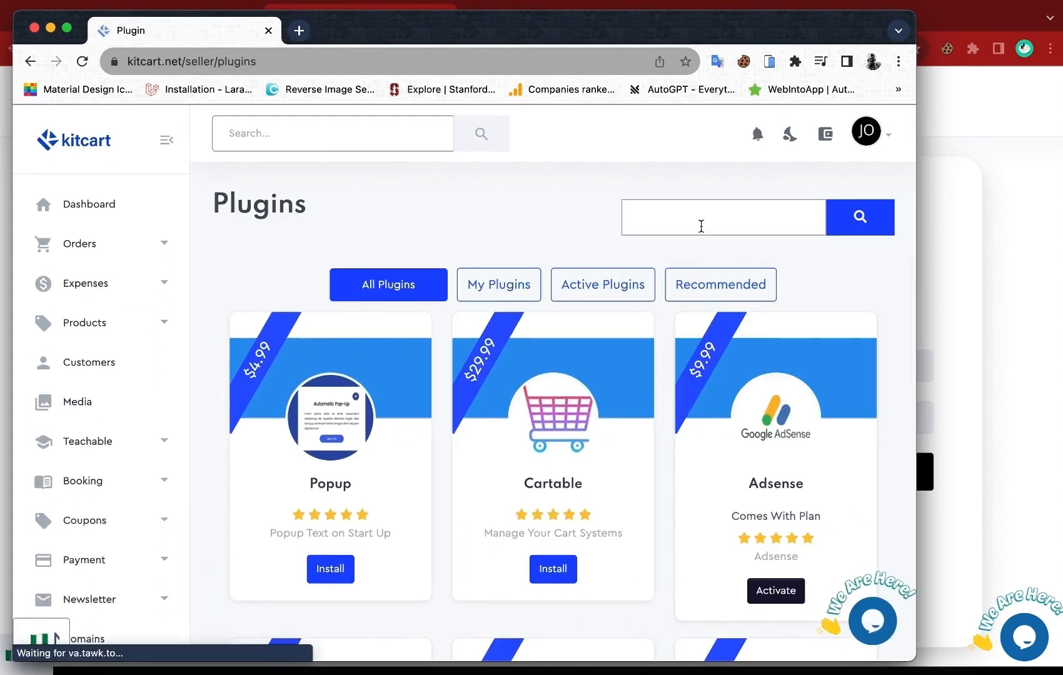
Search the plugins for "ana" and open the settings of the Google Analytics plugin.
left_click(700, 227)
type("ana")
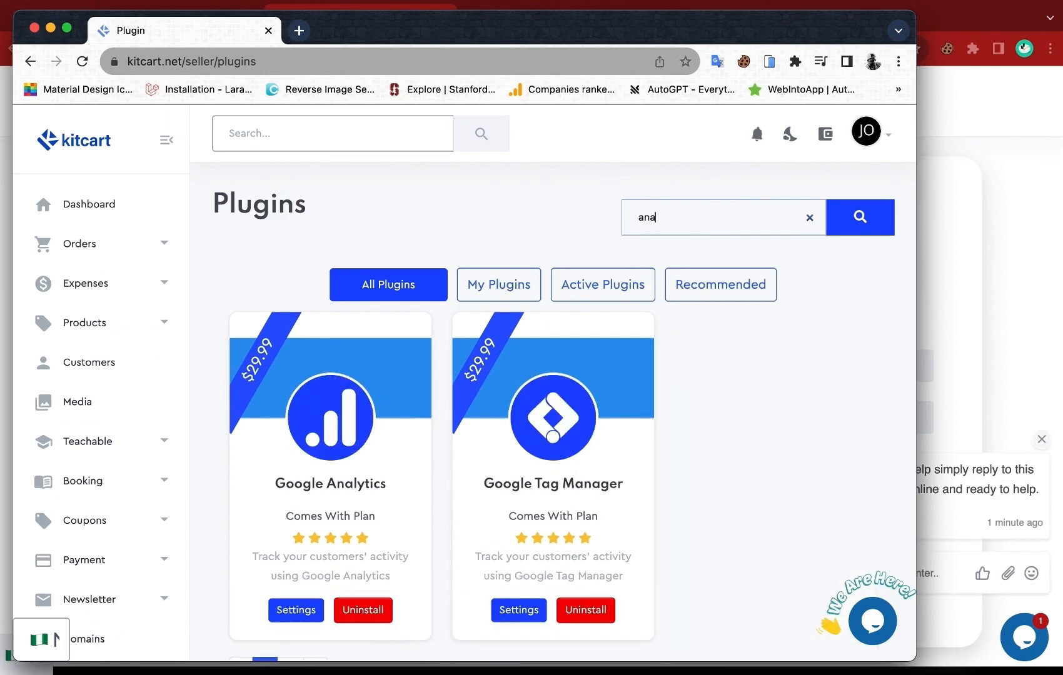
scroll(360, 503, "down", 3)
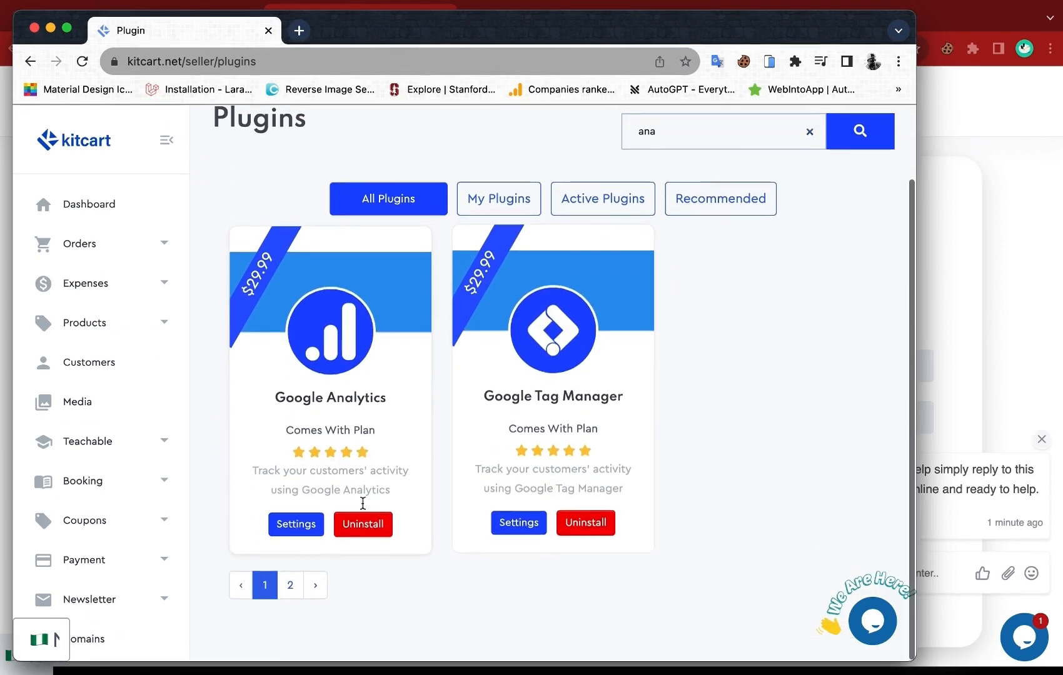
left_click(314, 527)
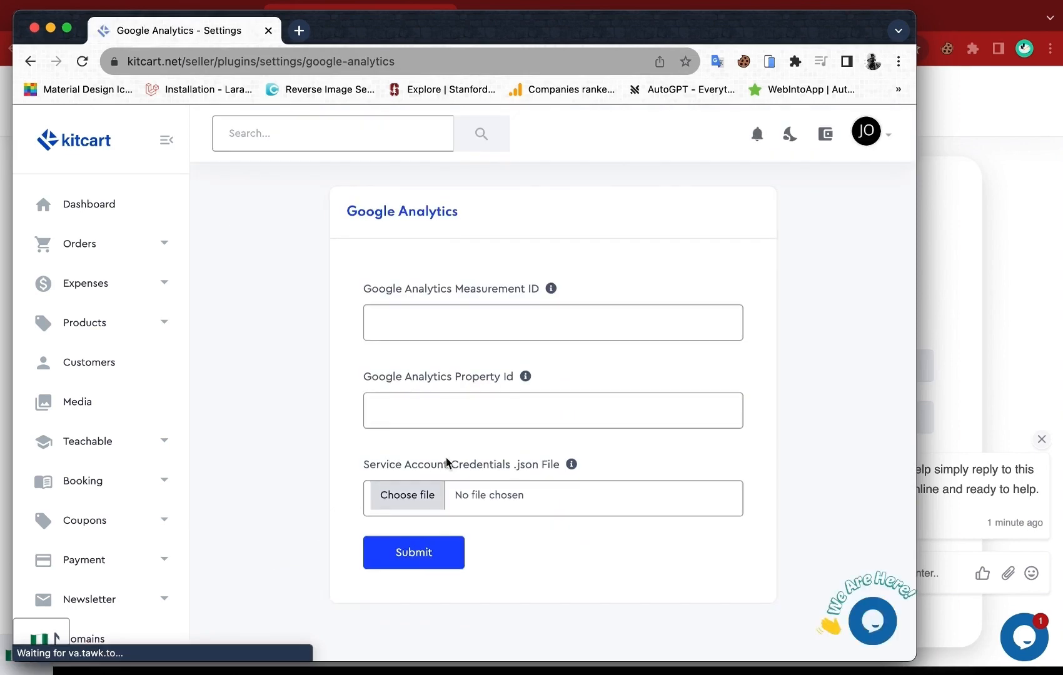
Return to the Analytics window, finish the account setup through to Home, and save the email communication preferences with no options selected.
key("super+grave")
left_click(145, 140)
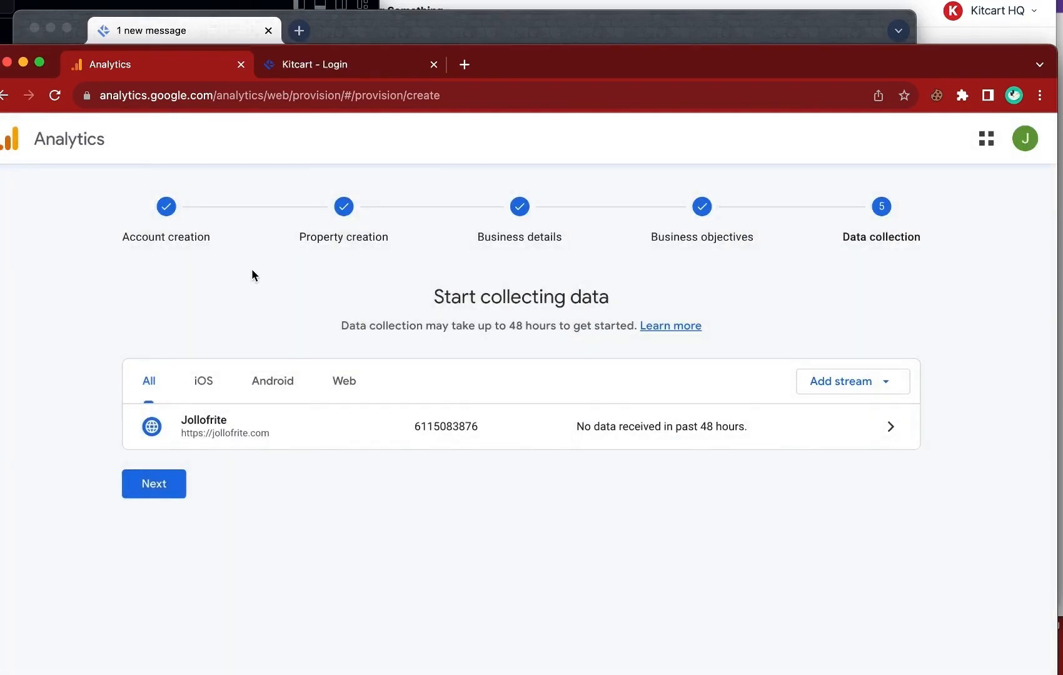
left_click(183, 493)
scroll(249, 495, "down", 2)
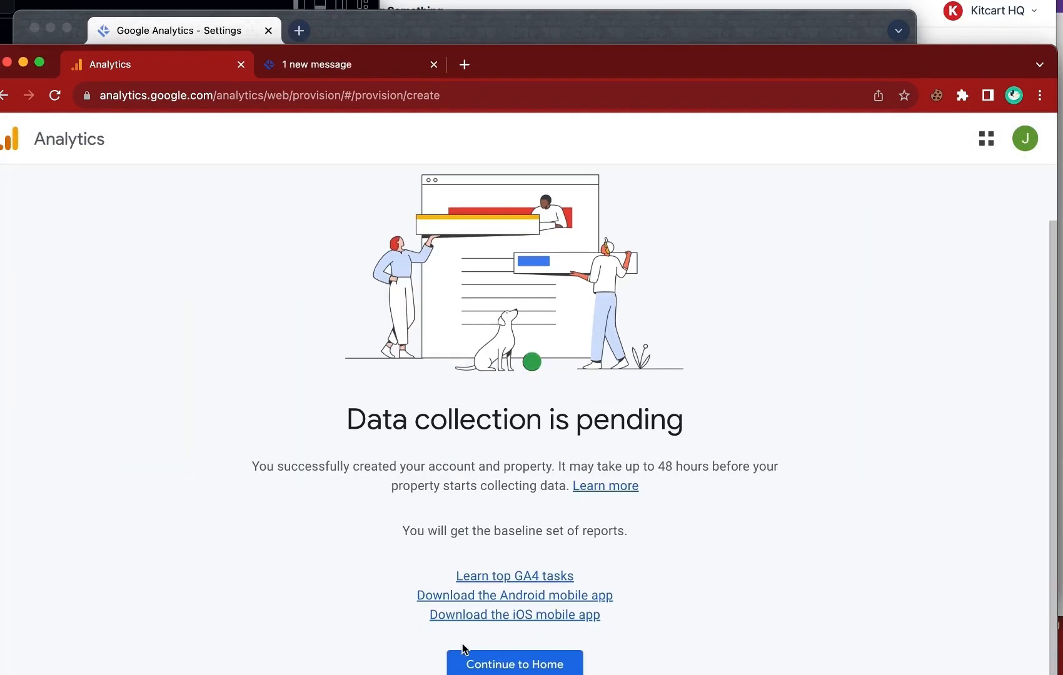
left_click(478, 666)
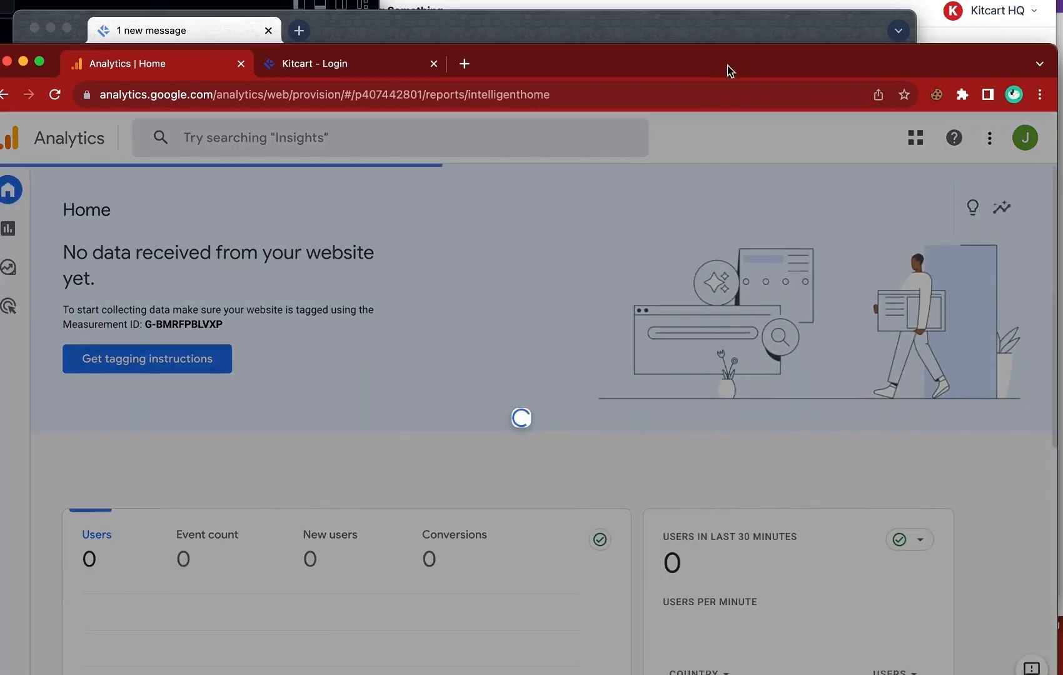
left_click_drag(729, 68, 731, 33)
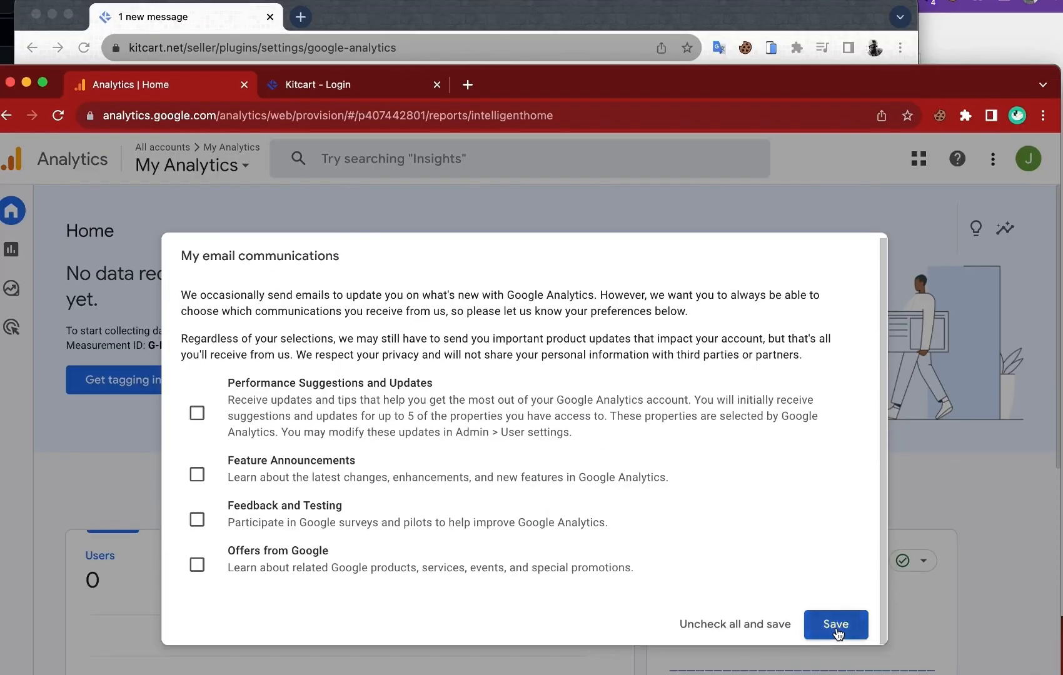
left_click(836, 571)
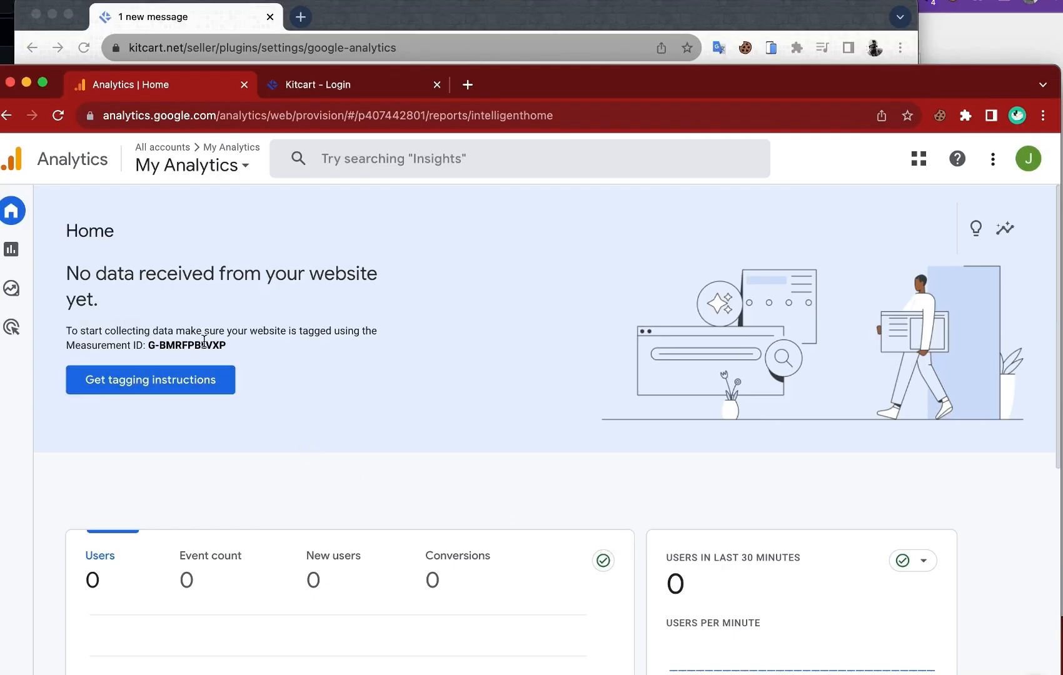
Copy the Measurement ID from Analytics Home into the Google Analytics Measurement ID field of the Kitcart plugin settings.
triple_click(204, 342)
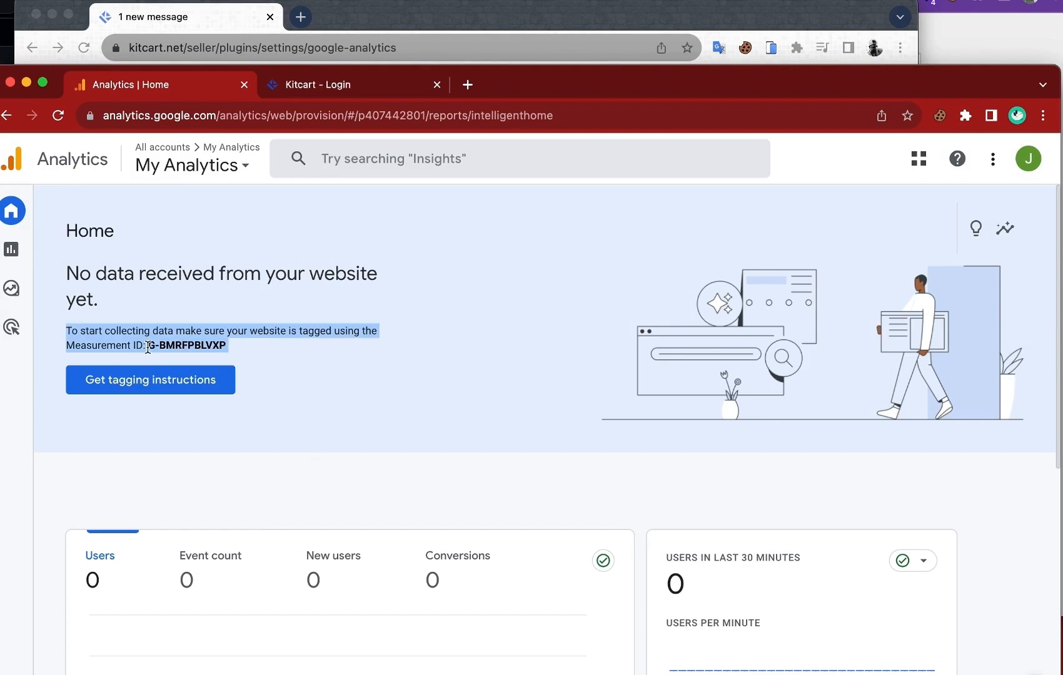
left_click_drag(148, 348, 247, 353)
key("super+c")
left_click(388, 13)
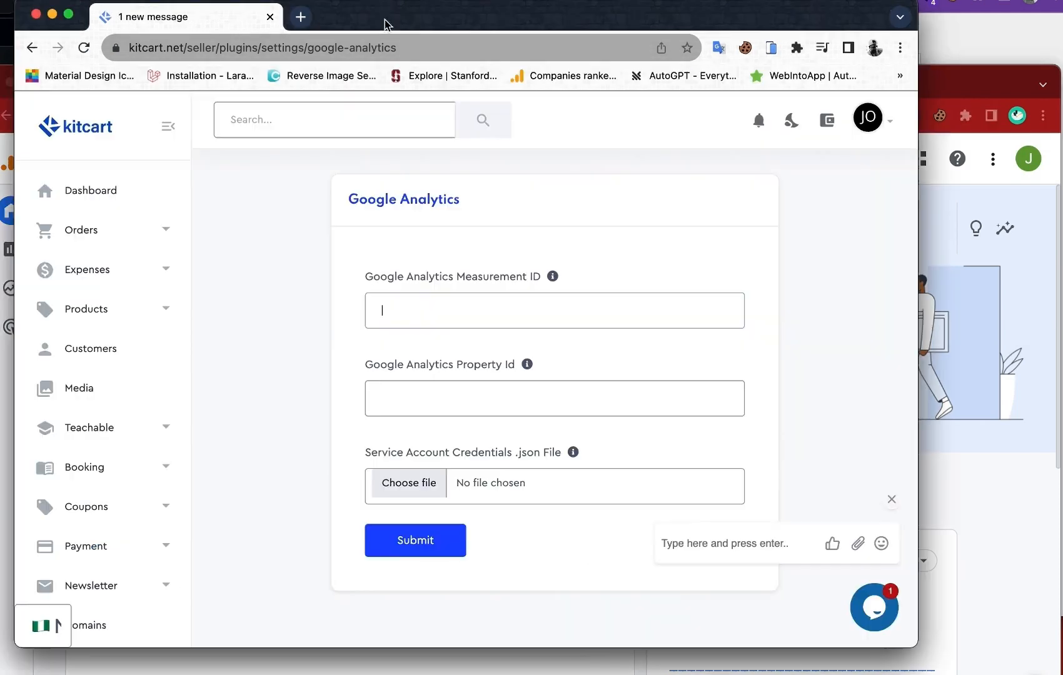
left_click(441, 301)
left_click(319, 346)
left_click(375, 310)
key("super+v")
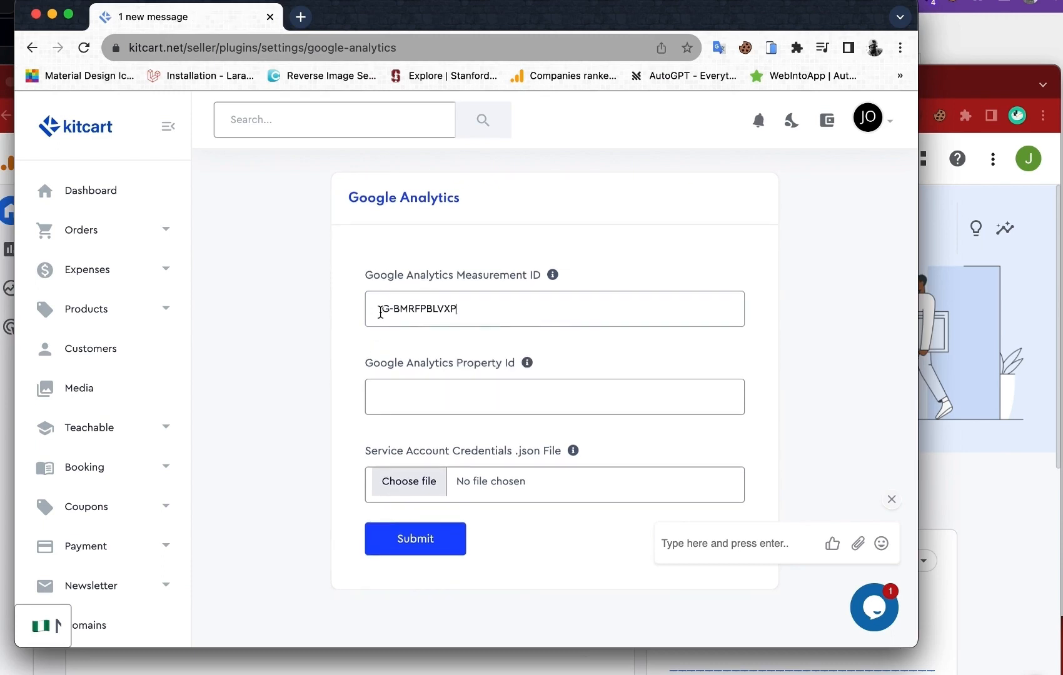
Copy the property ID from the Property Settings in Analytics Admin into the Google Analytics Property Id field of the Kitcart plugin.
left_click(960, 467)
scroll(525, 453, "down", 2)
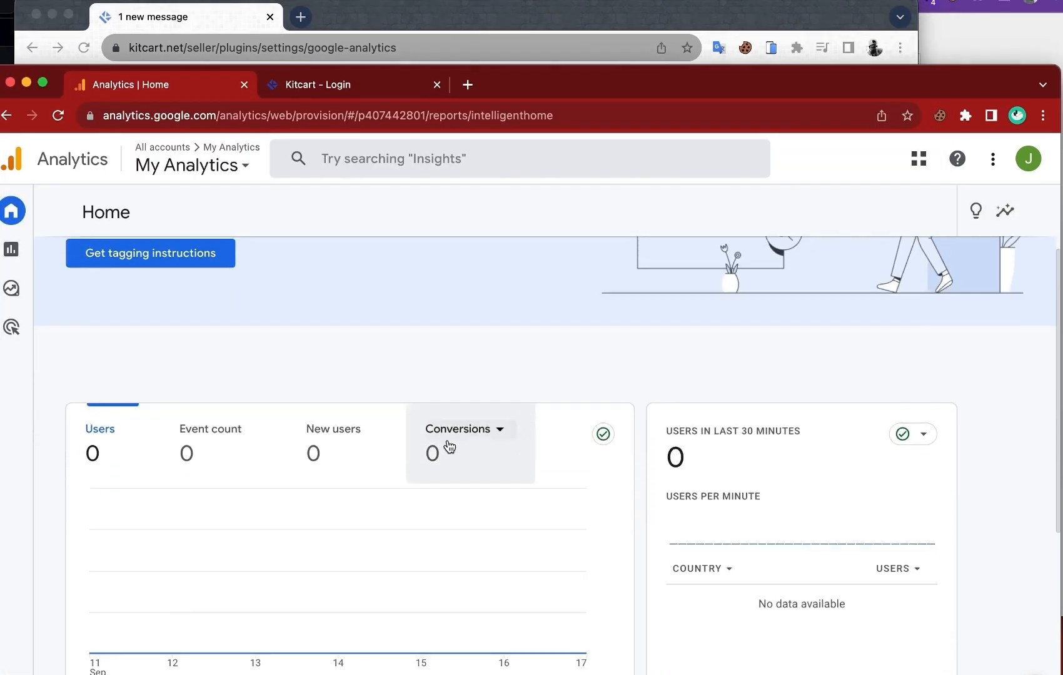
scroll(465, 444, "up", 2)
left_click(23, 609)
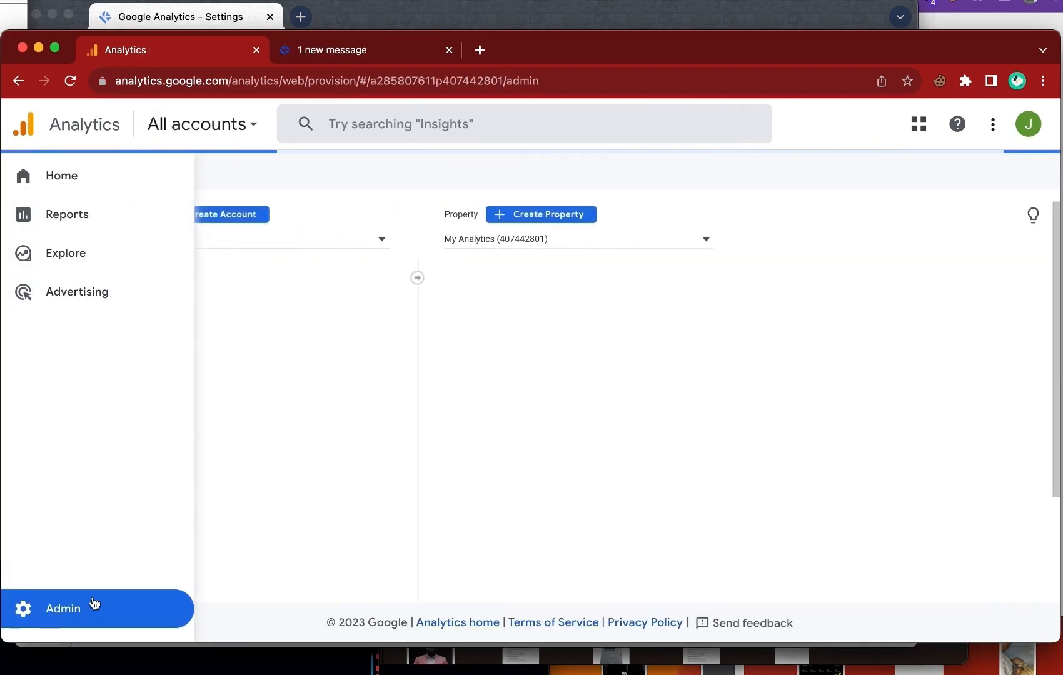
left_click(529, 316)
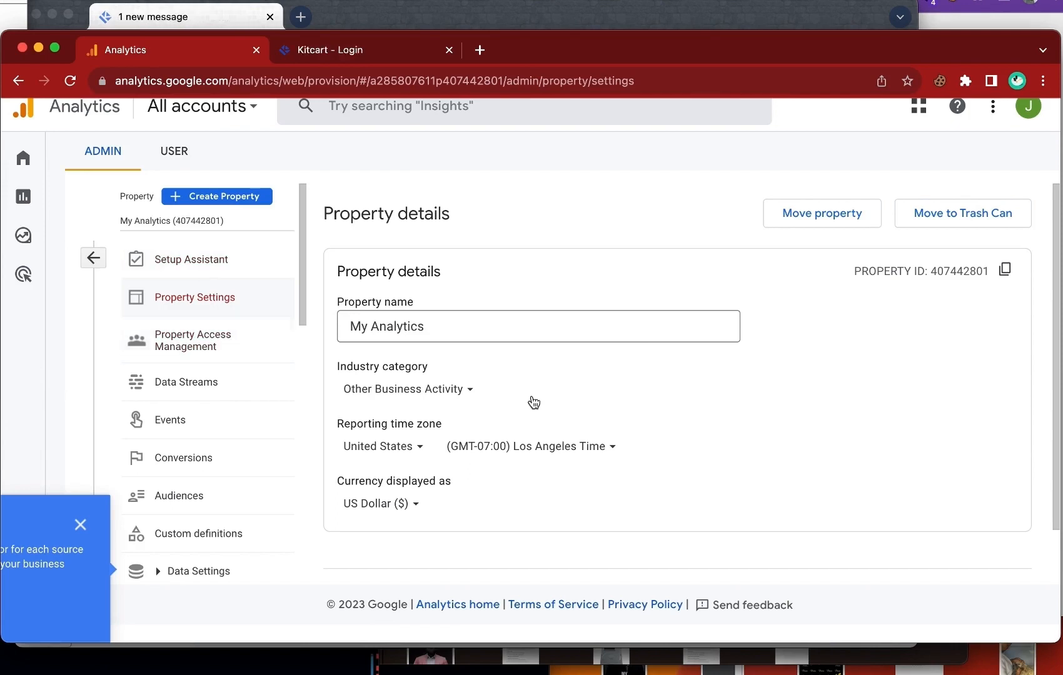
left_click(1005, 271)
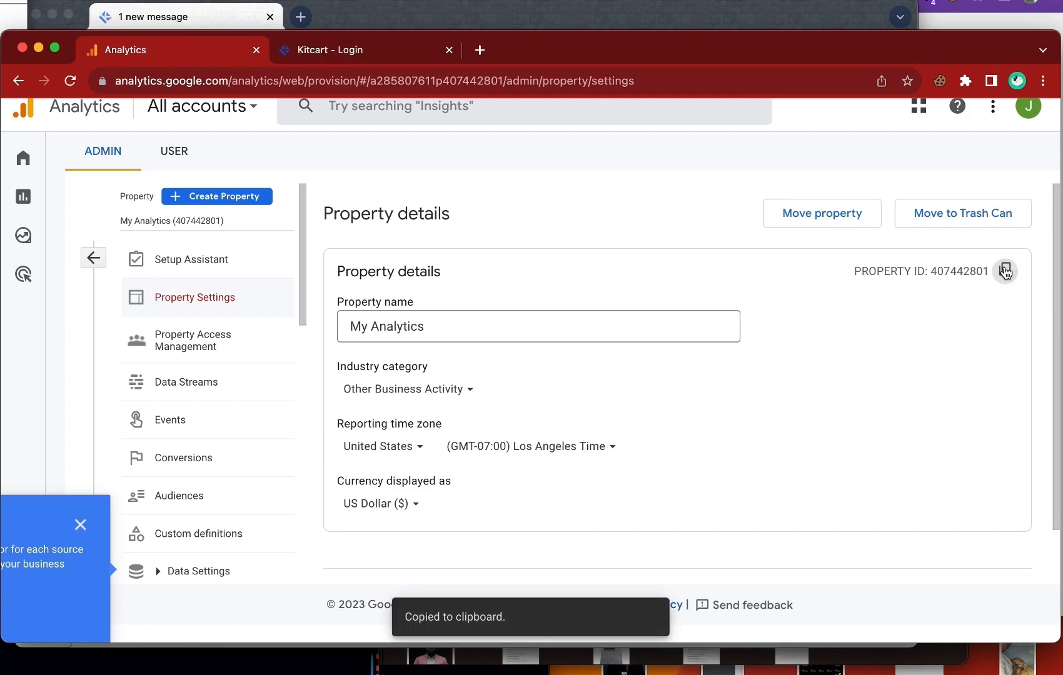
left_click(595, 18)
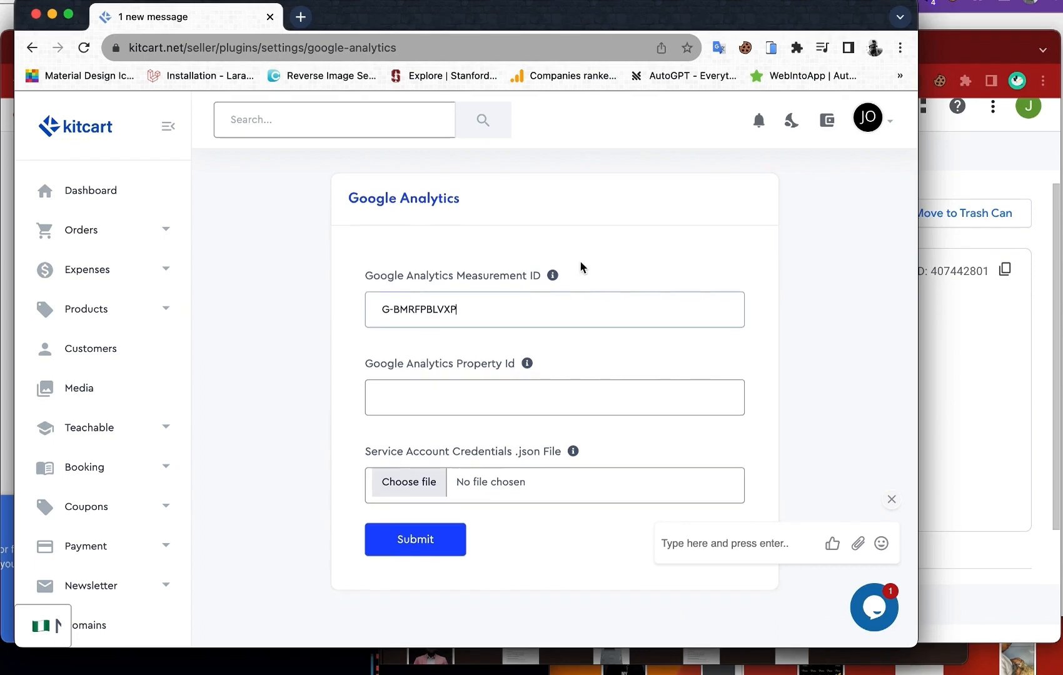
left_click(529, 401)
key("cmd+v")
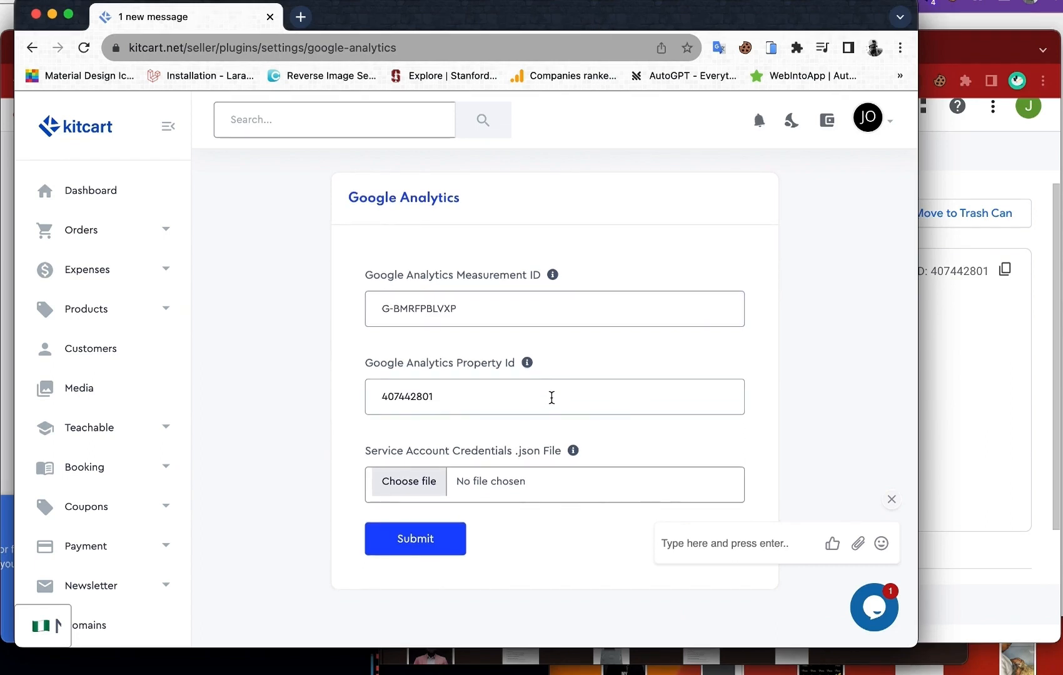
left_click(534, 399)
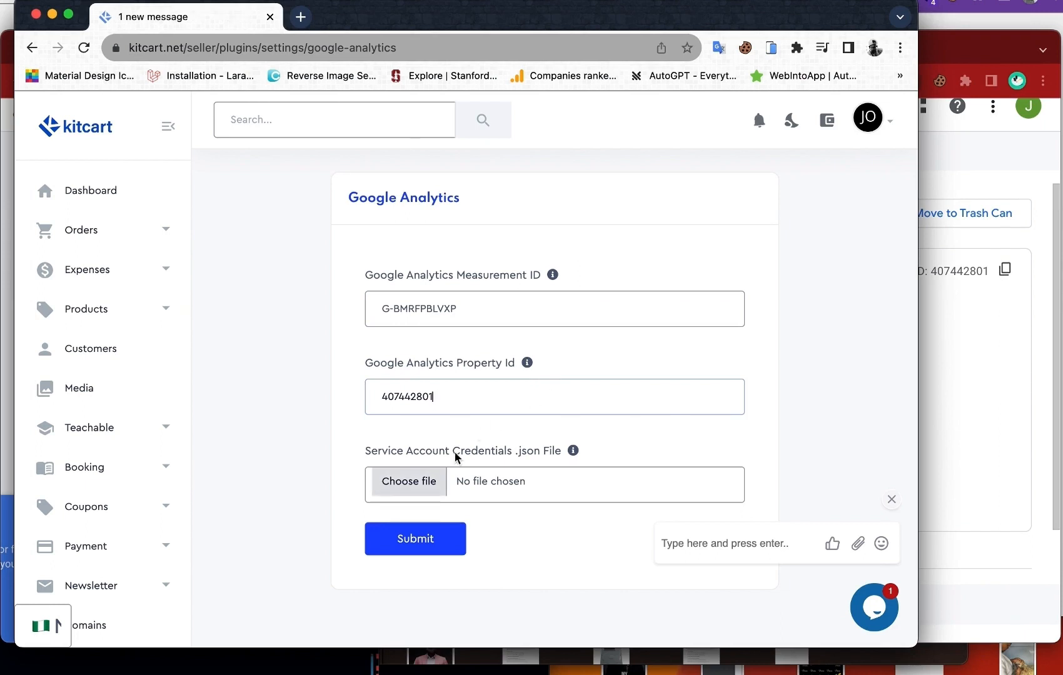
left_click(541, 387)
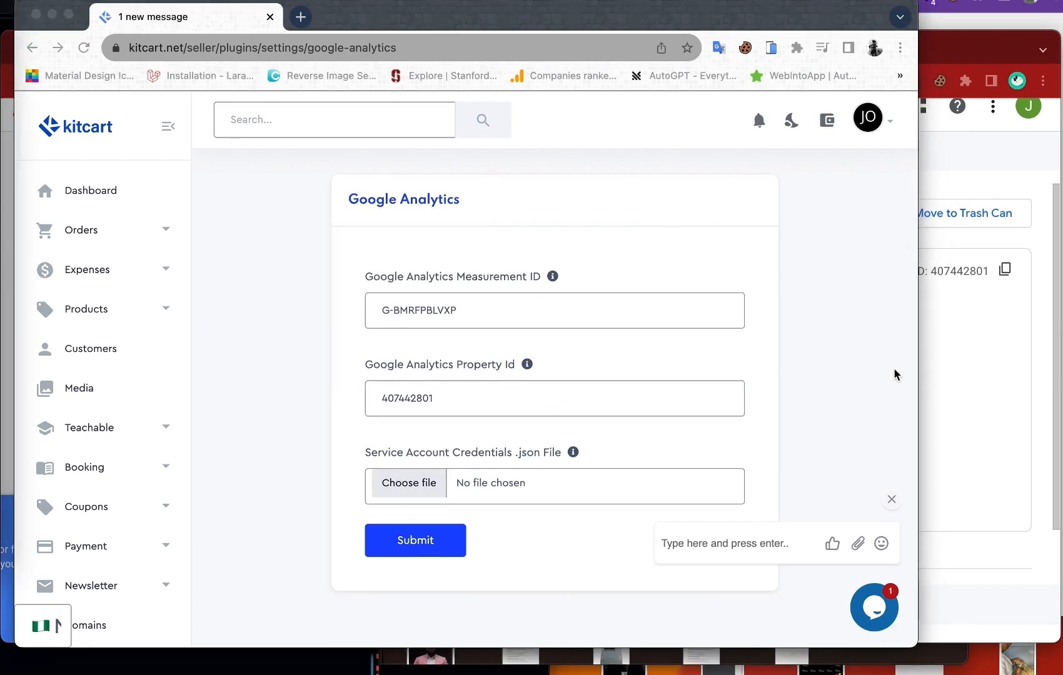
left_click(559, 380)
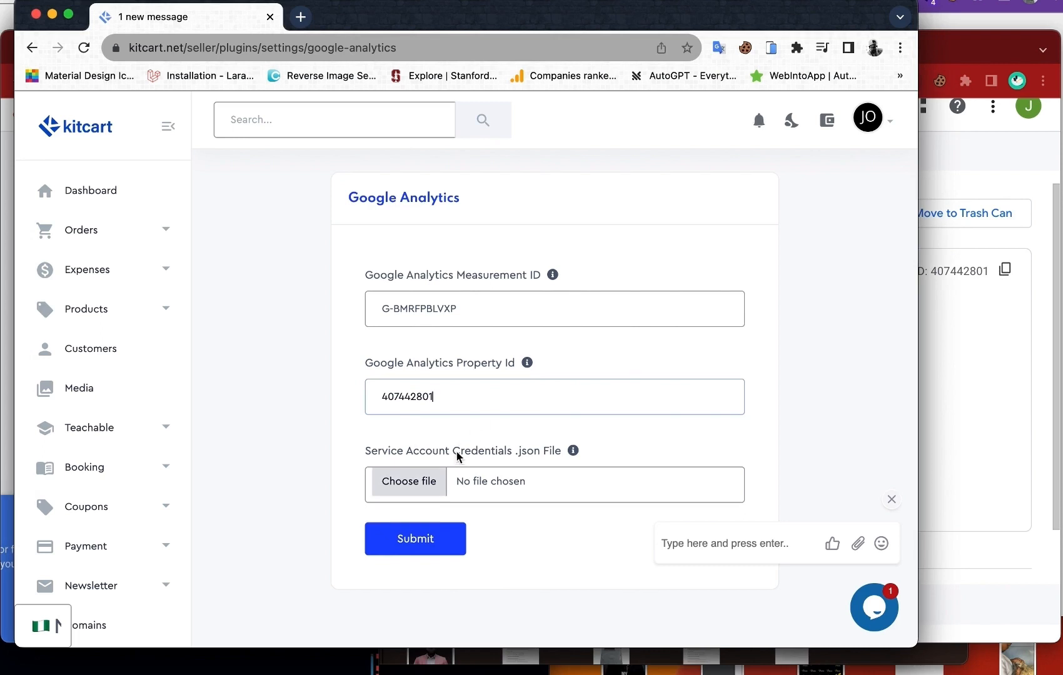
left_click(534, 399)
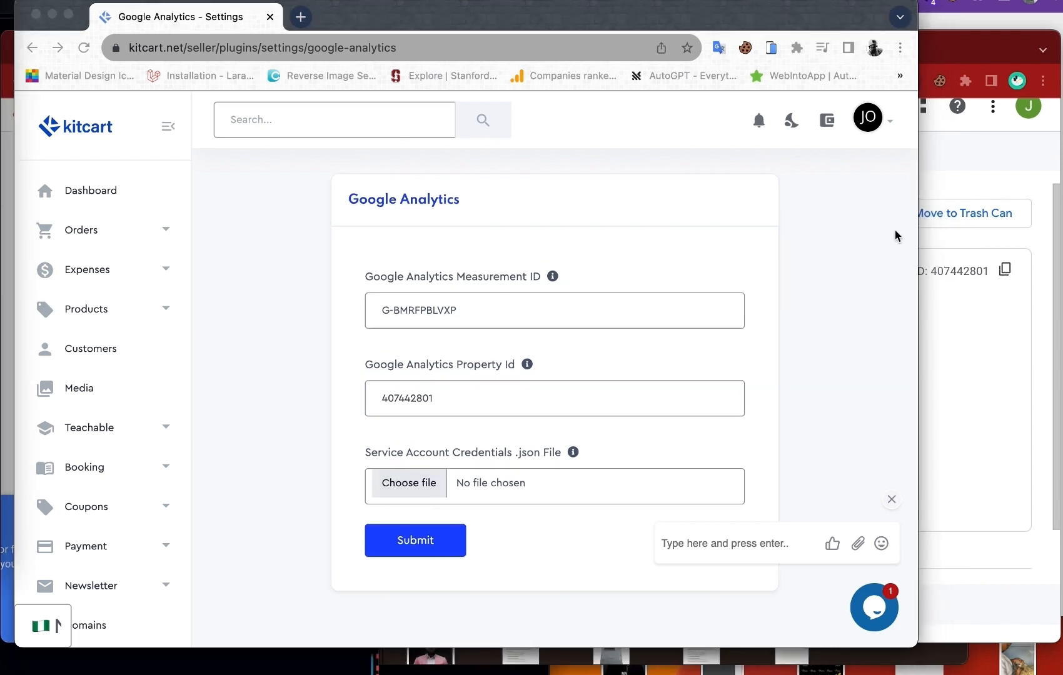
left_click(534, 397)
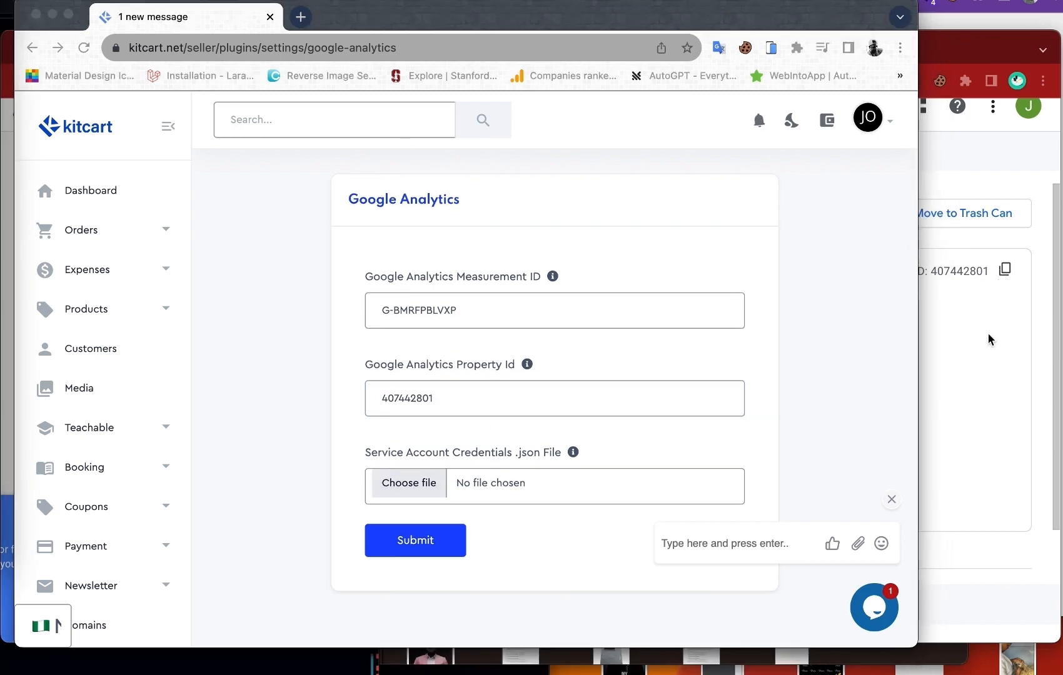
left_click(534, 399)
Search Google for "google console" in a new tab of the Analytics browser window.
left_click(932, 370)
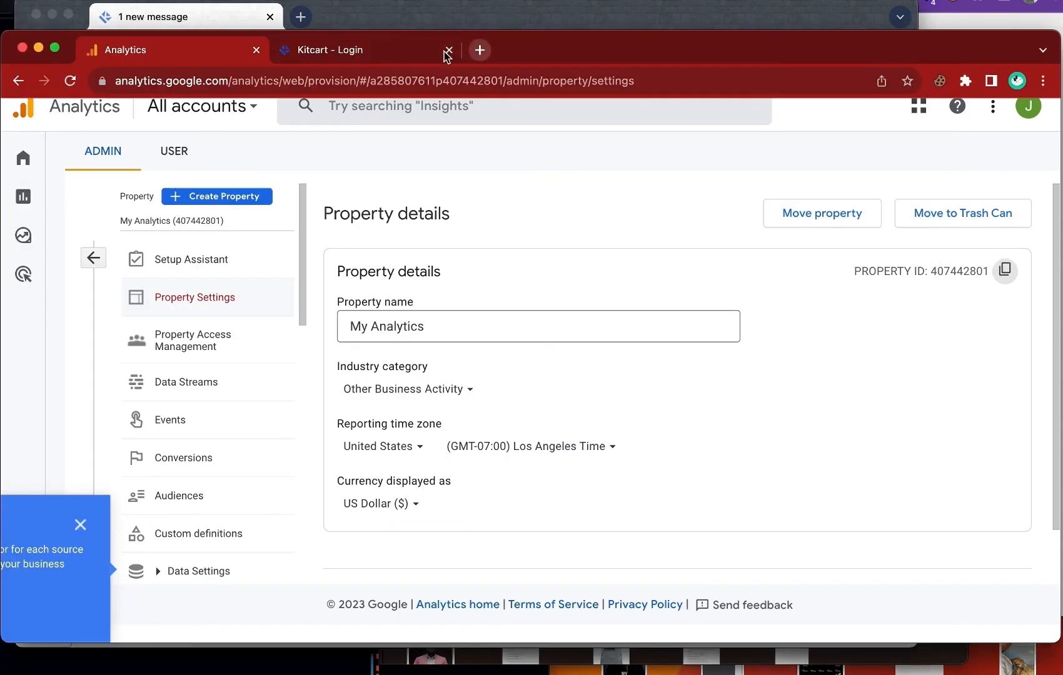
left_click(479, 50)
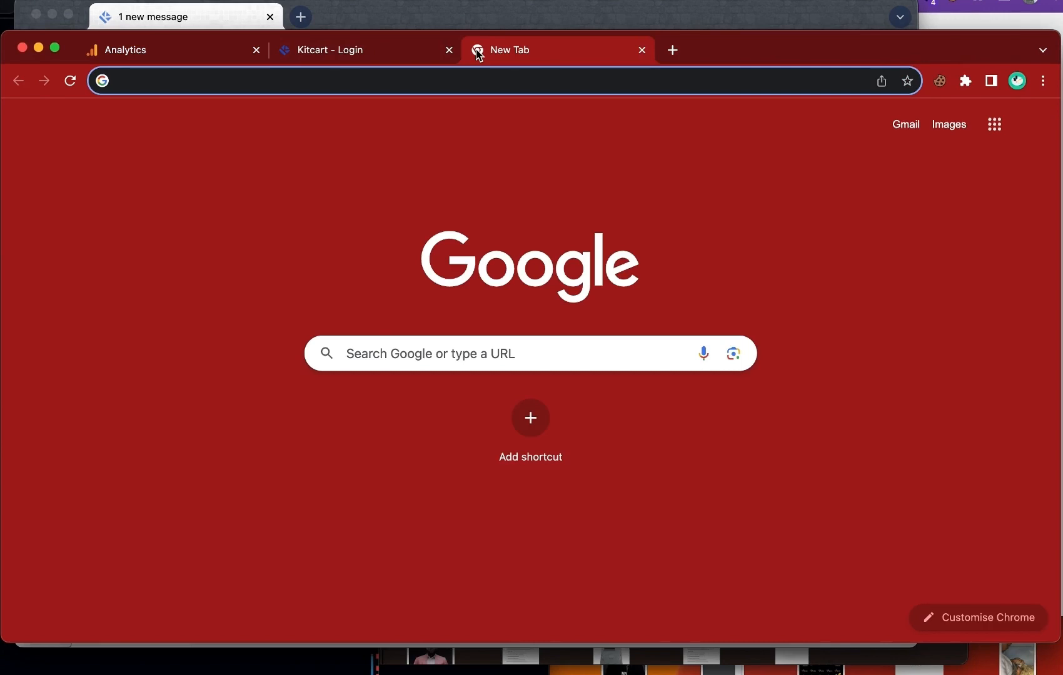
type("google ")
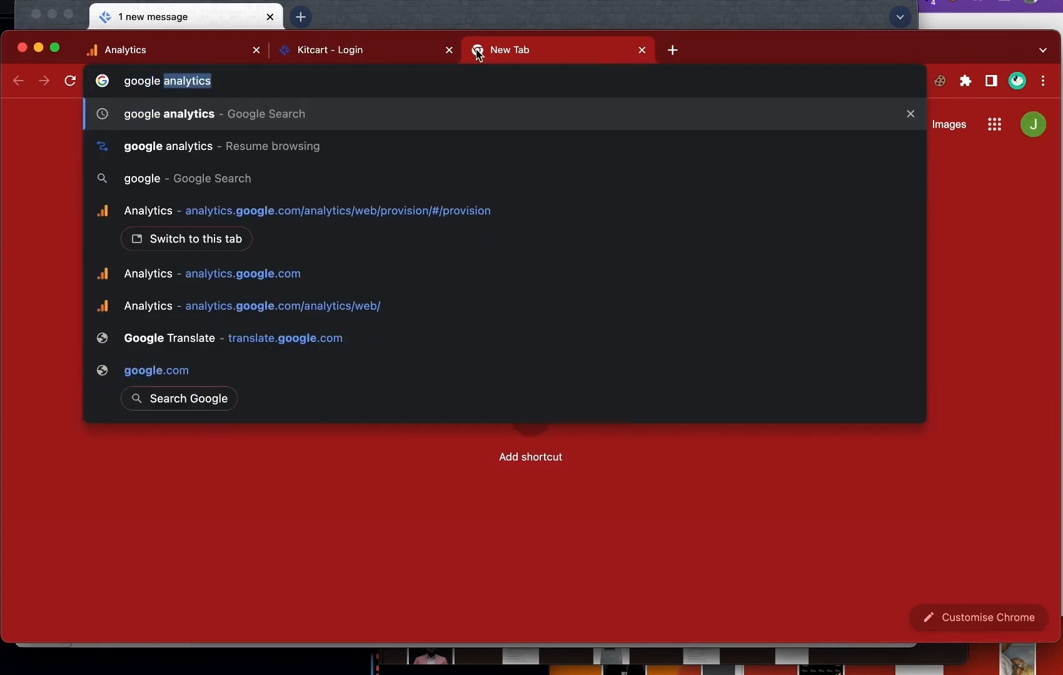
type("console")
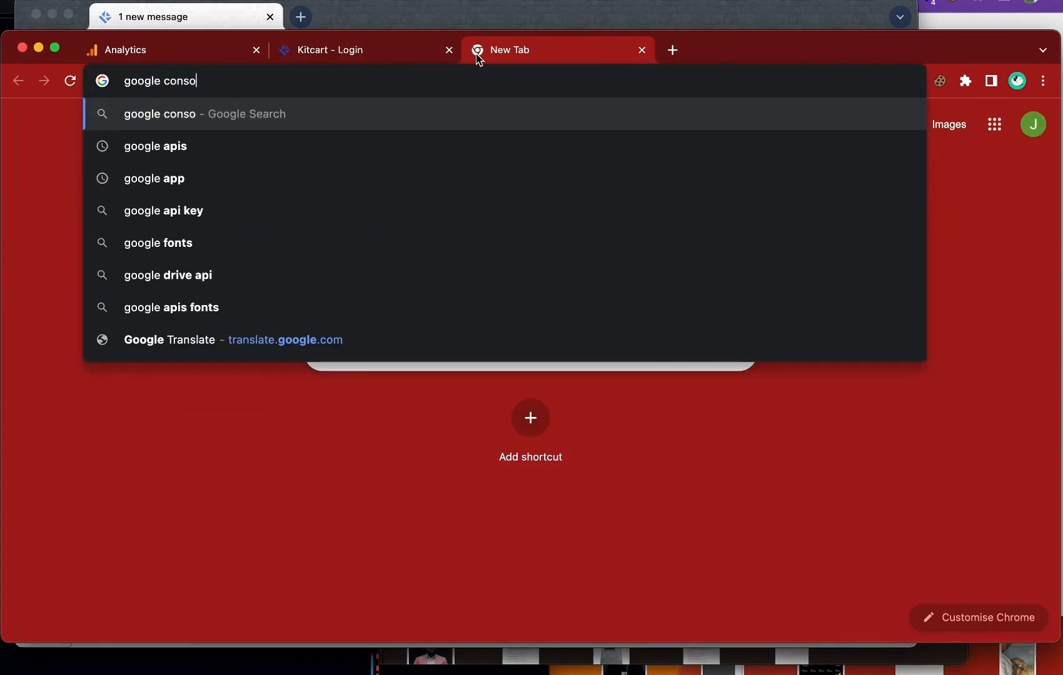
key("Return")
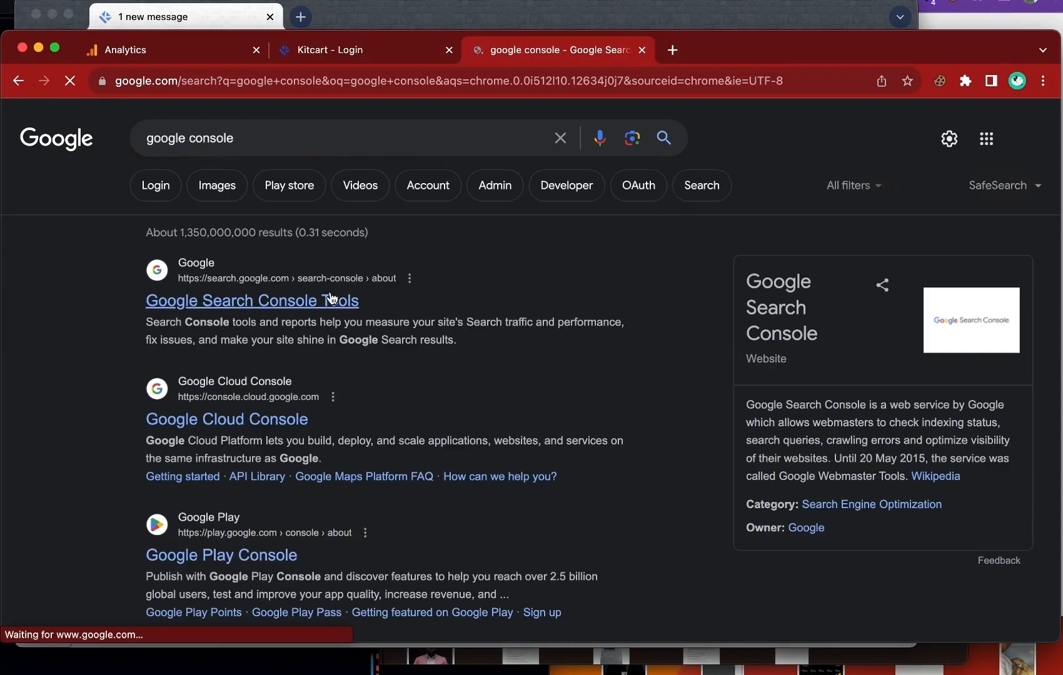
Open Google Cloud Console from the search results and agree to its terms of service, leaving email updates unselected.
left_click(280, 430)
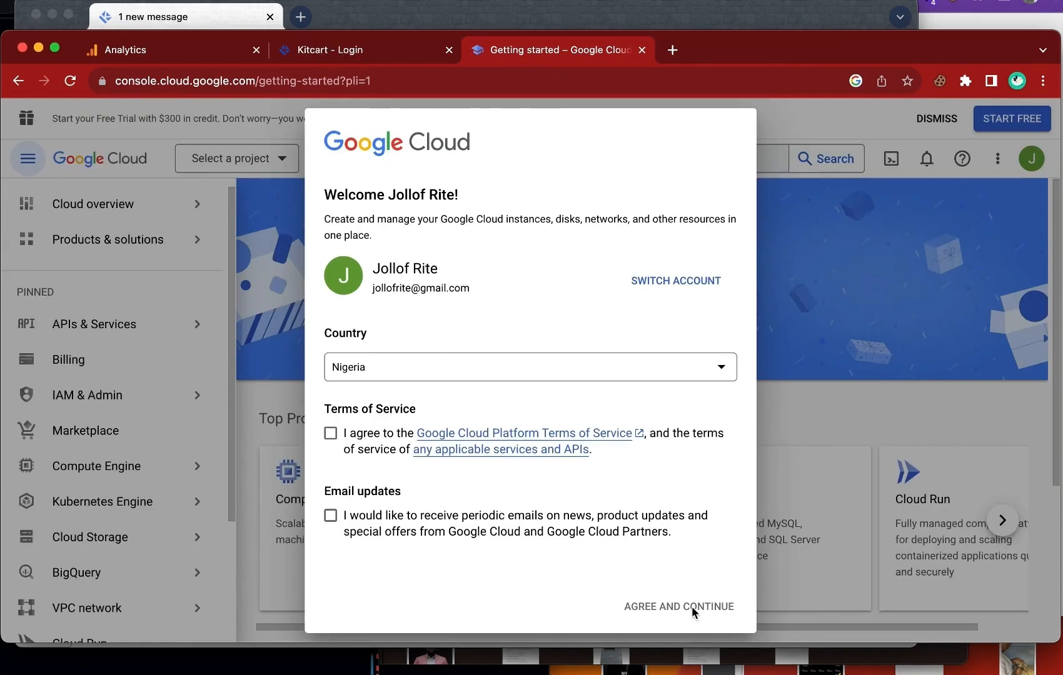
left_click(330, 433)
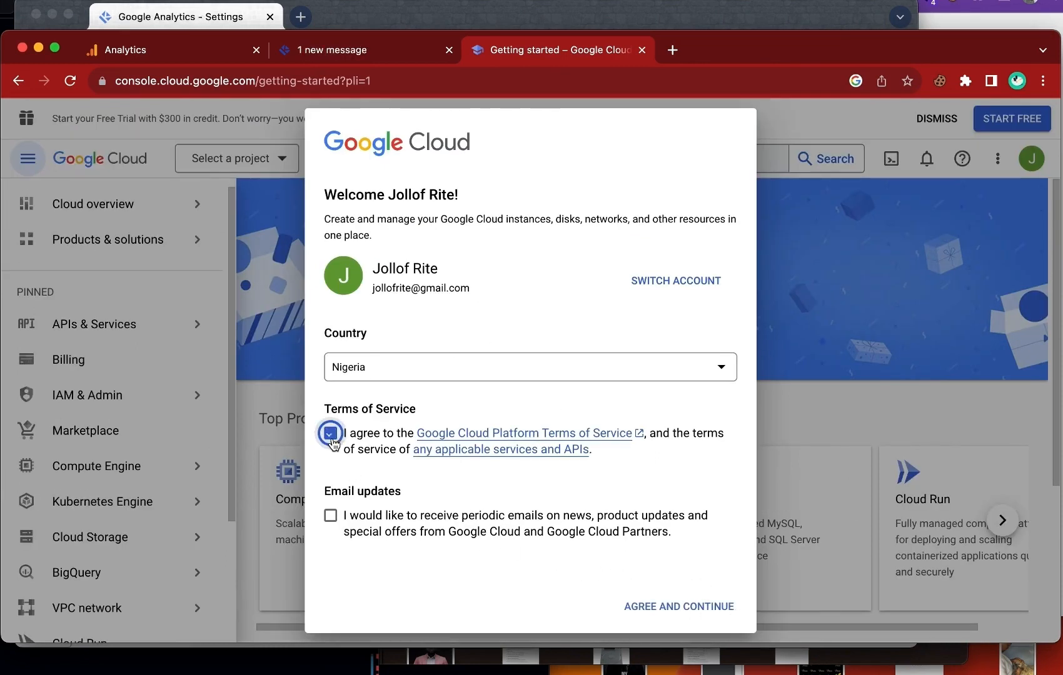
left_click(718, 607)
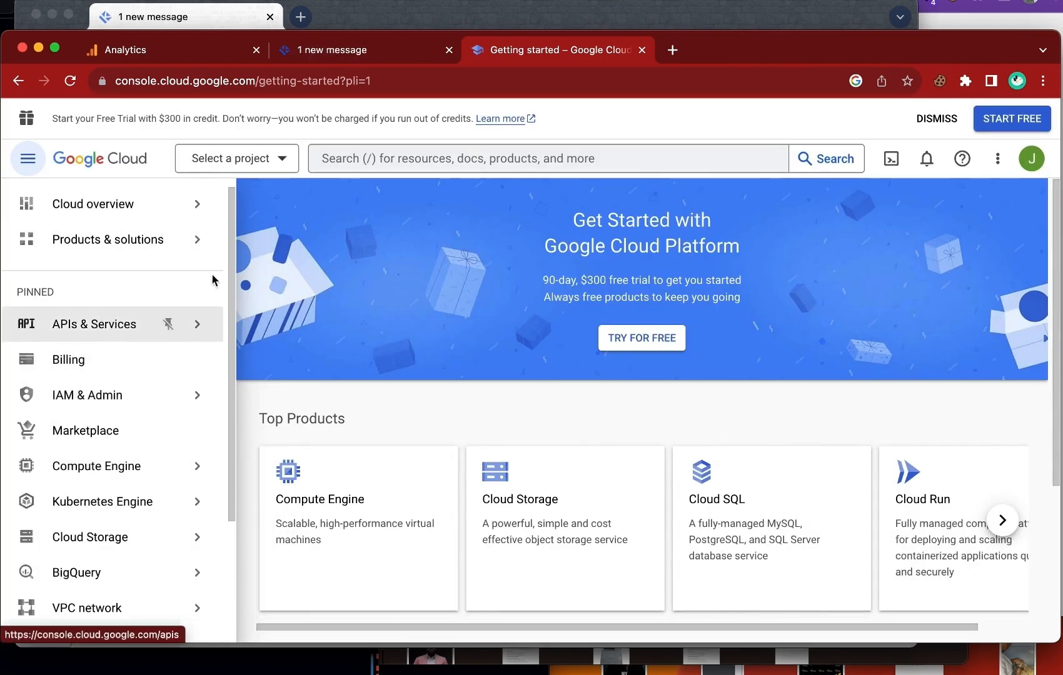
Create a new Google Cloud project named Jollofrite with no organization.
left_click(230, 158)
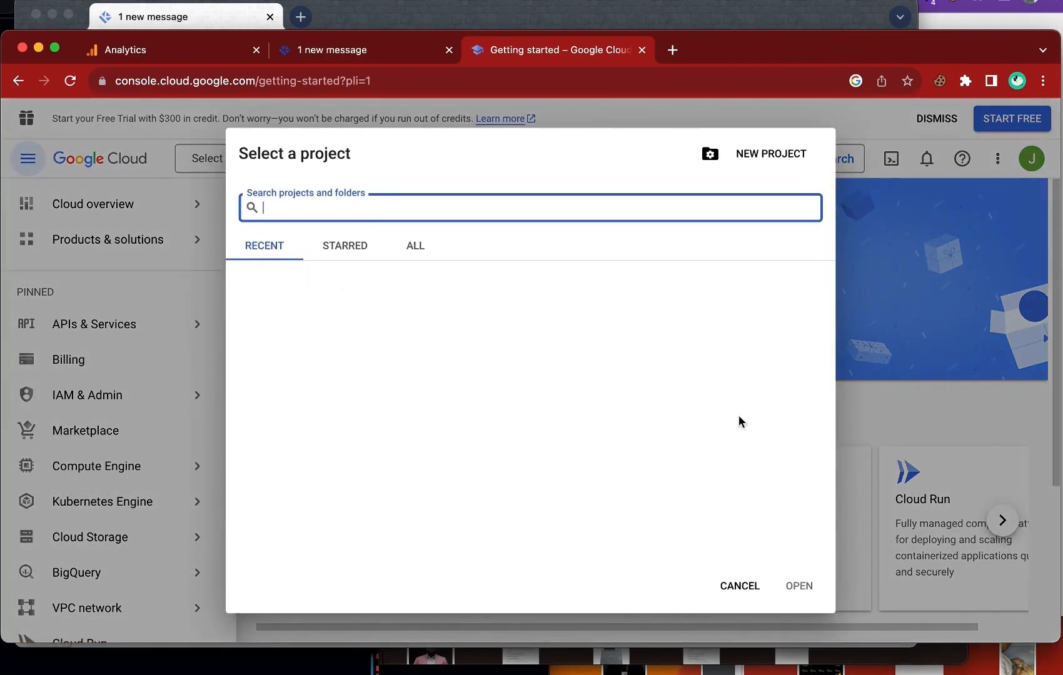
left_click(761, 156)
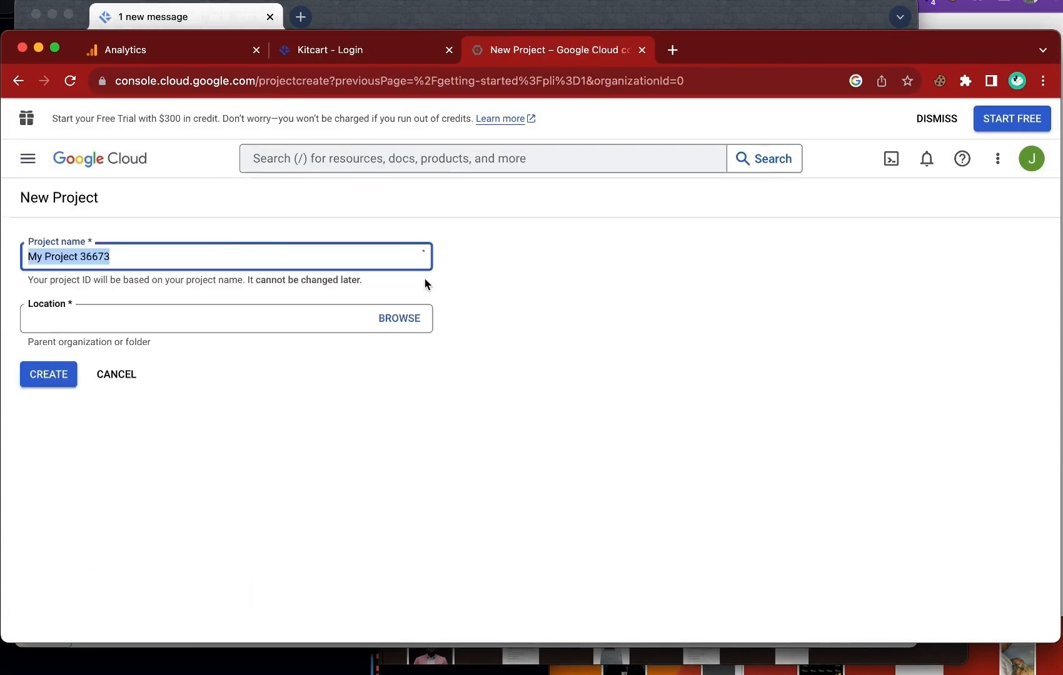
triple_click(144, 345)
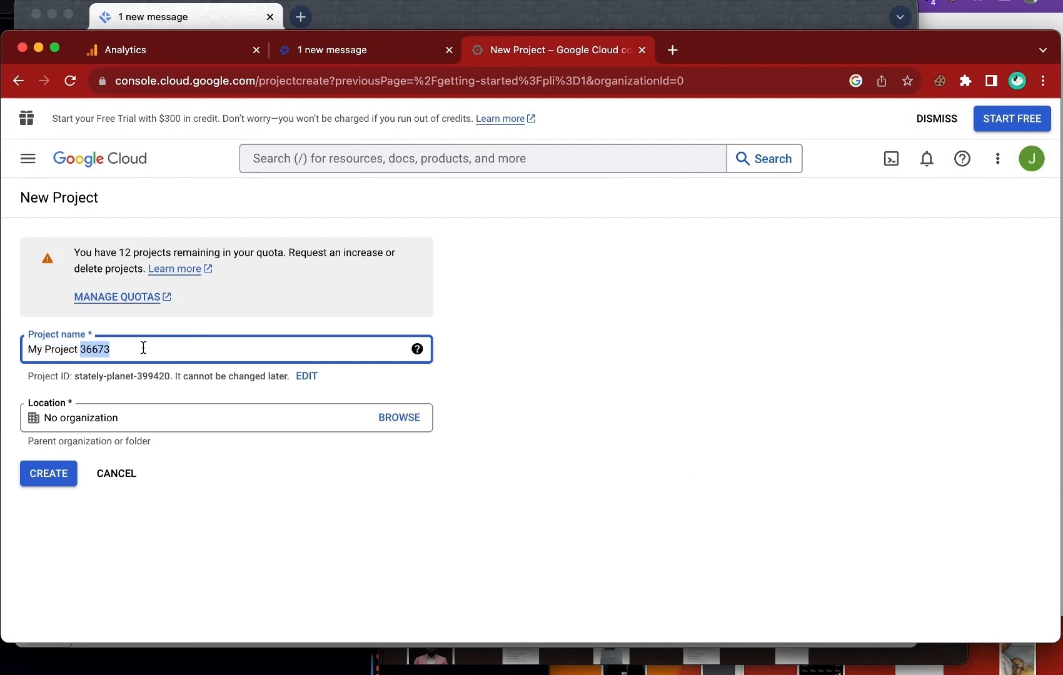
type("Joll")
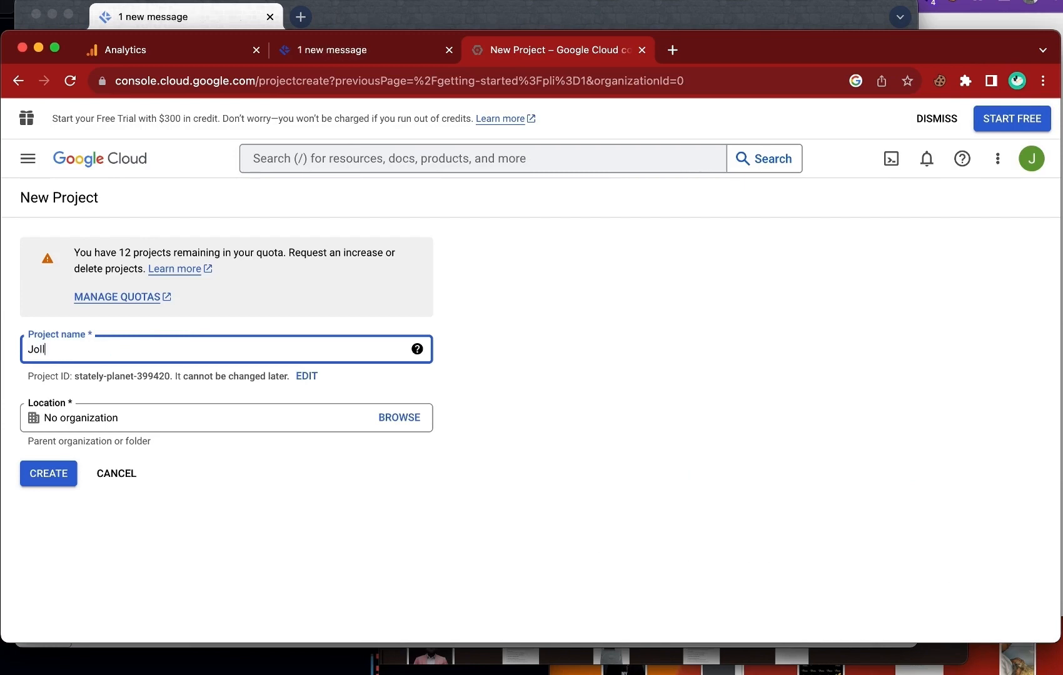
type("ofrite")
left_click(65, 476)
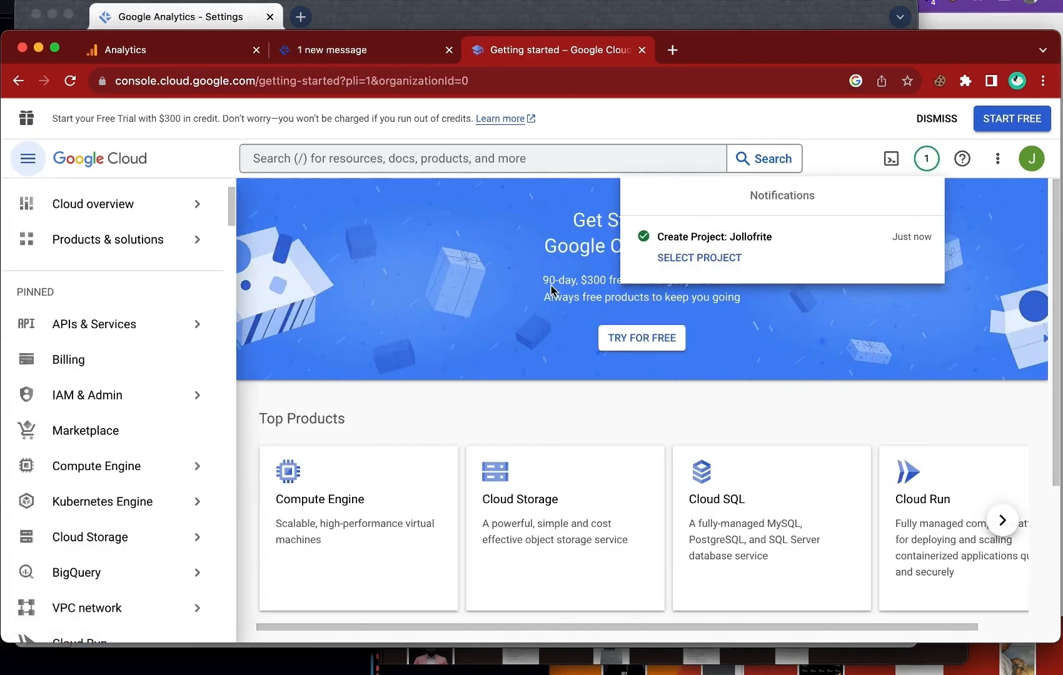
Select the Jollofrite project and open its APIs & Services page.
left_click(708, 255)
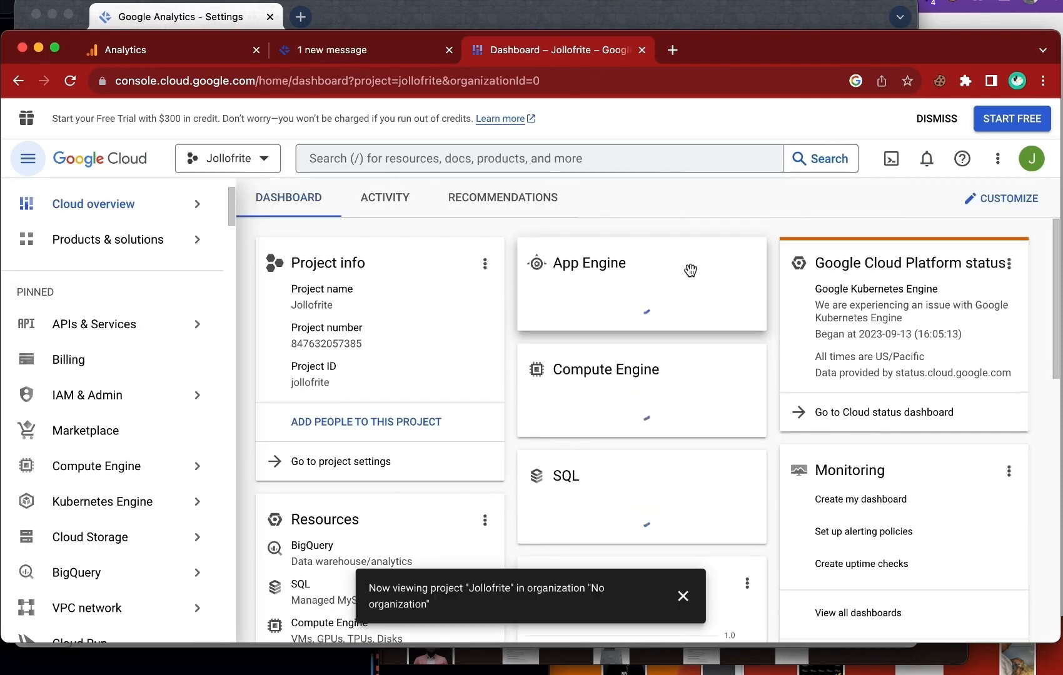
scroll(467, 314, "down", 1)
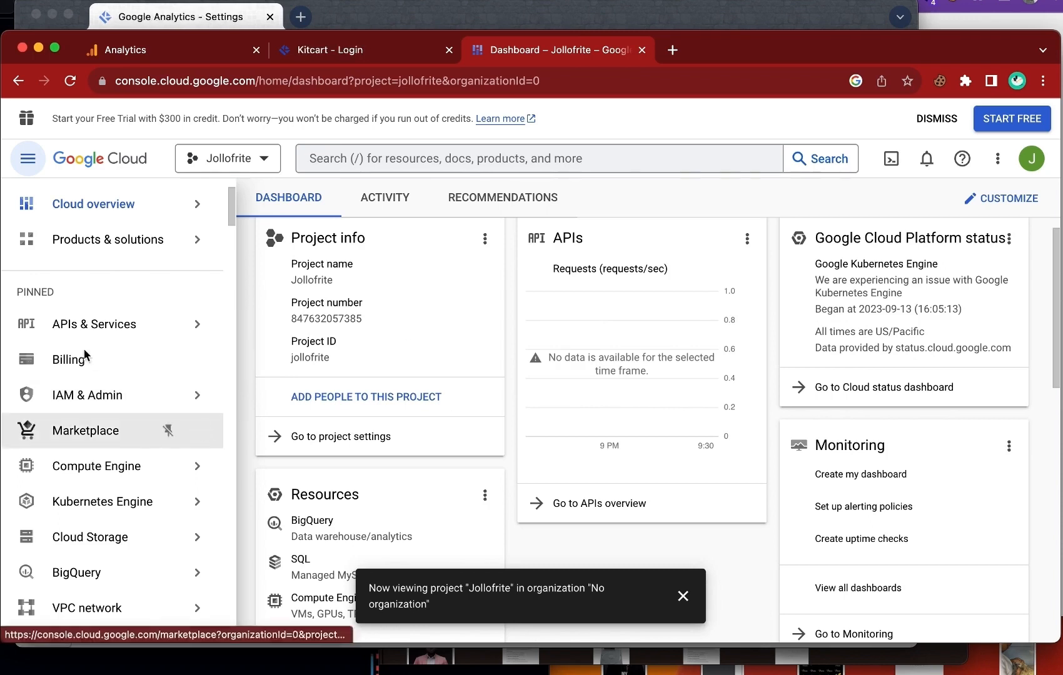
left_click(97, 323)
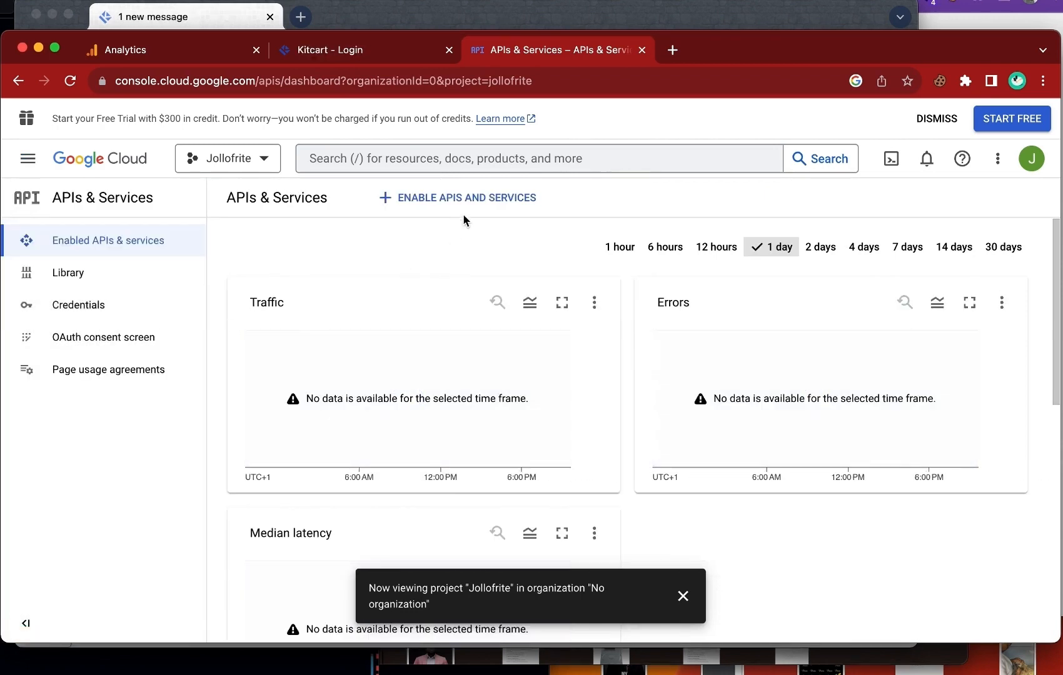
Open the Google Analytics API product page from the Other category of the API Library.
left_click(459, 198)
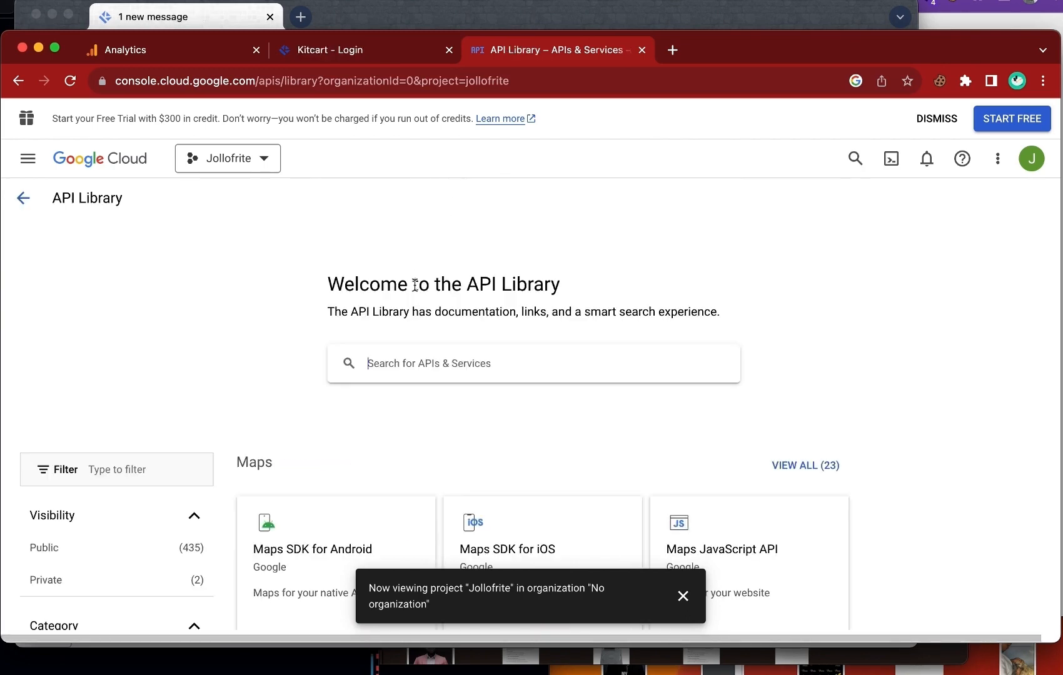
scroll(411, 363, "down", 5)
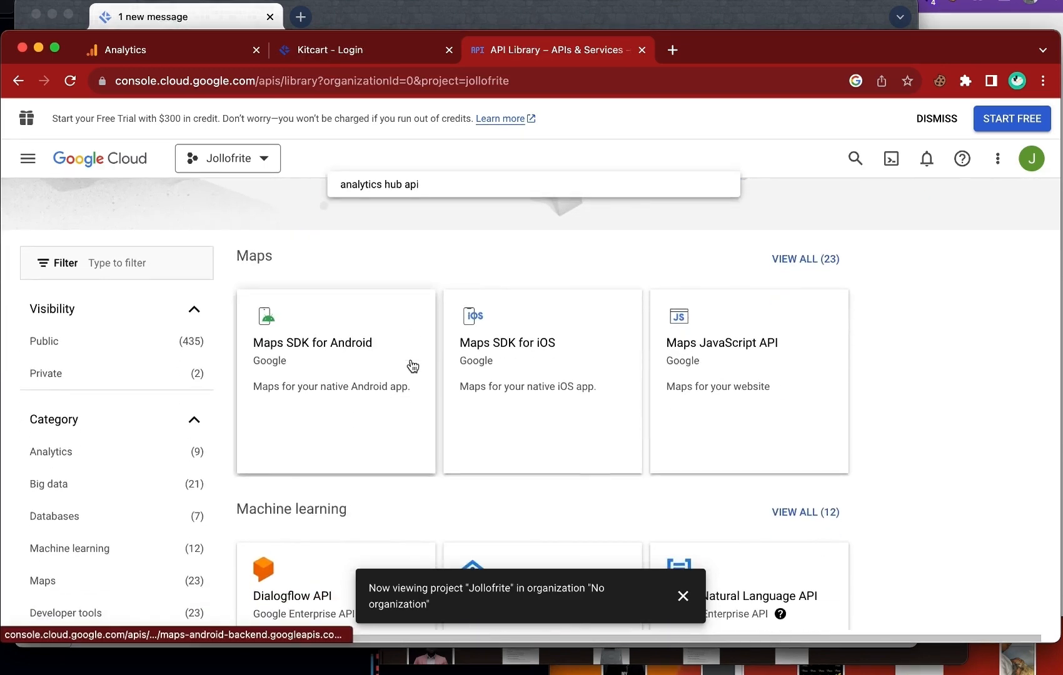
scroll(413, 365, "down", 9)
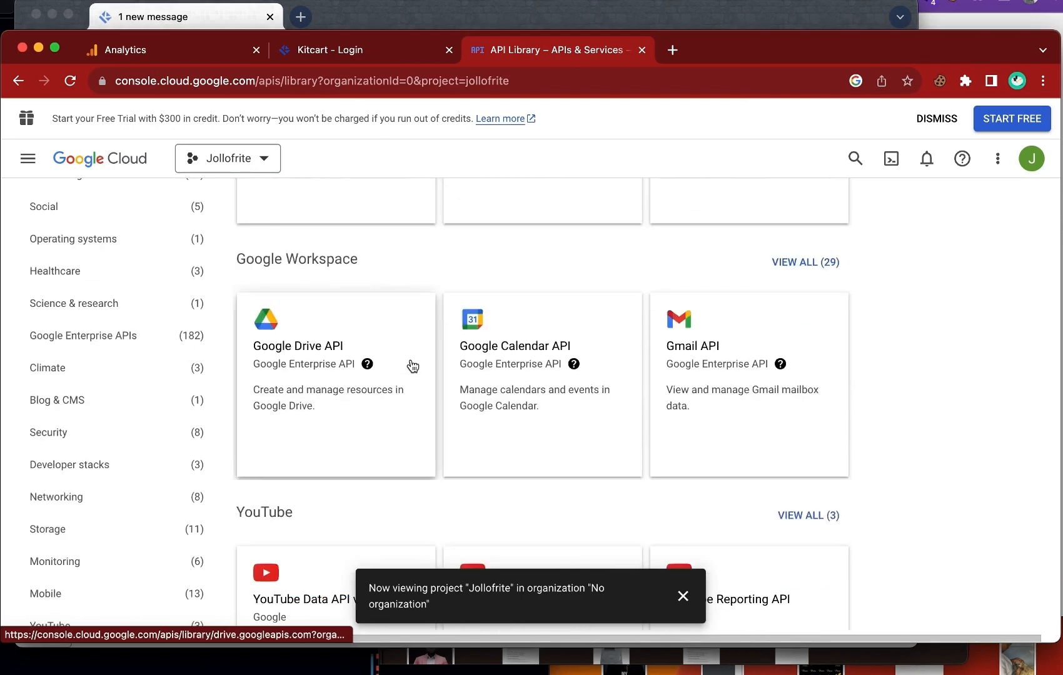
scroll(412, 365, "down", 9)
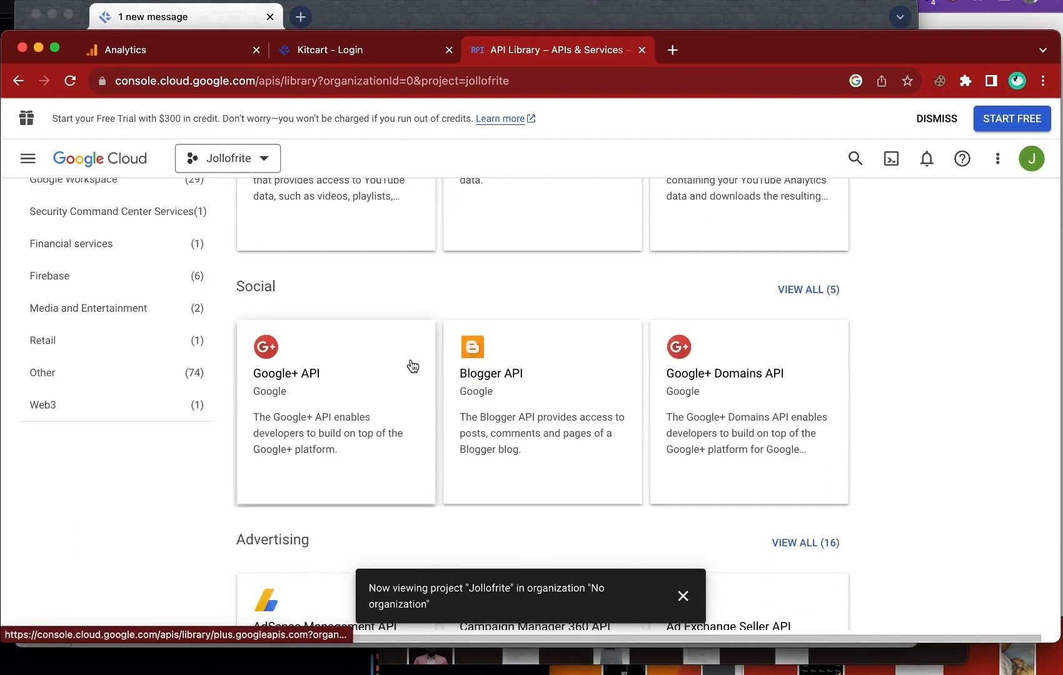
scroll(412, 366, "down", 12)
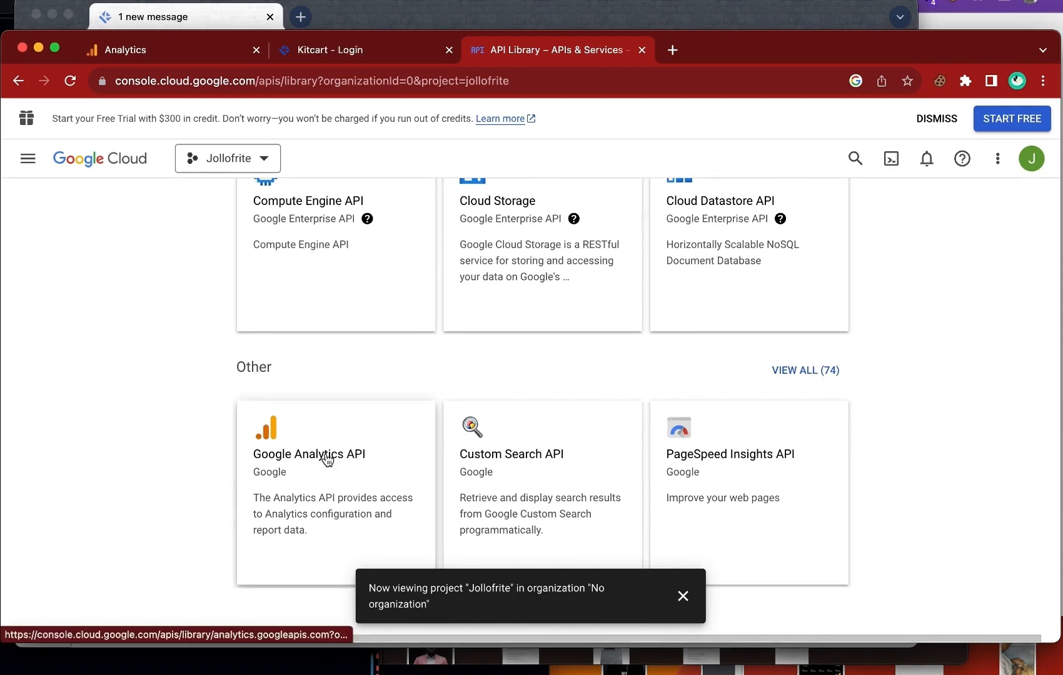
left_click(327, 449)
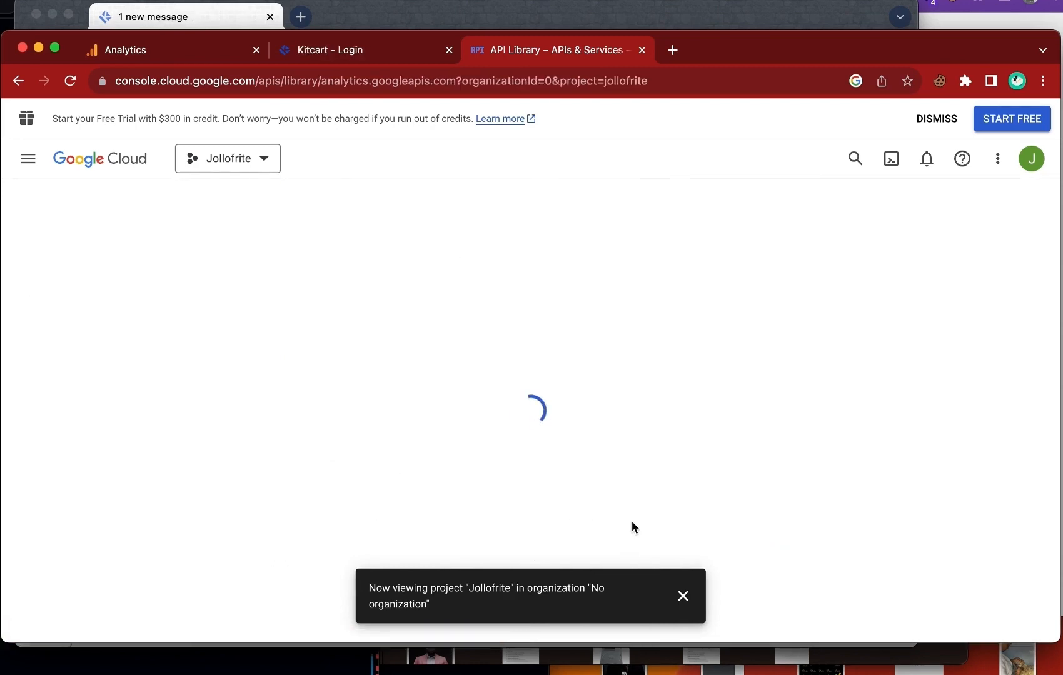
Dismiss the project notice and the navigation tip, and enable the Google Analytics API for the Jollofrite project.
left_click(681, 598)
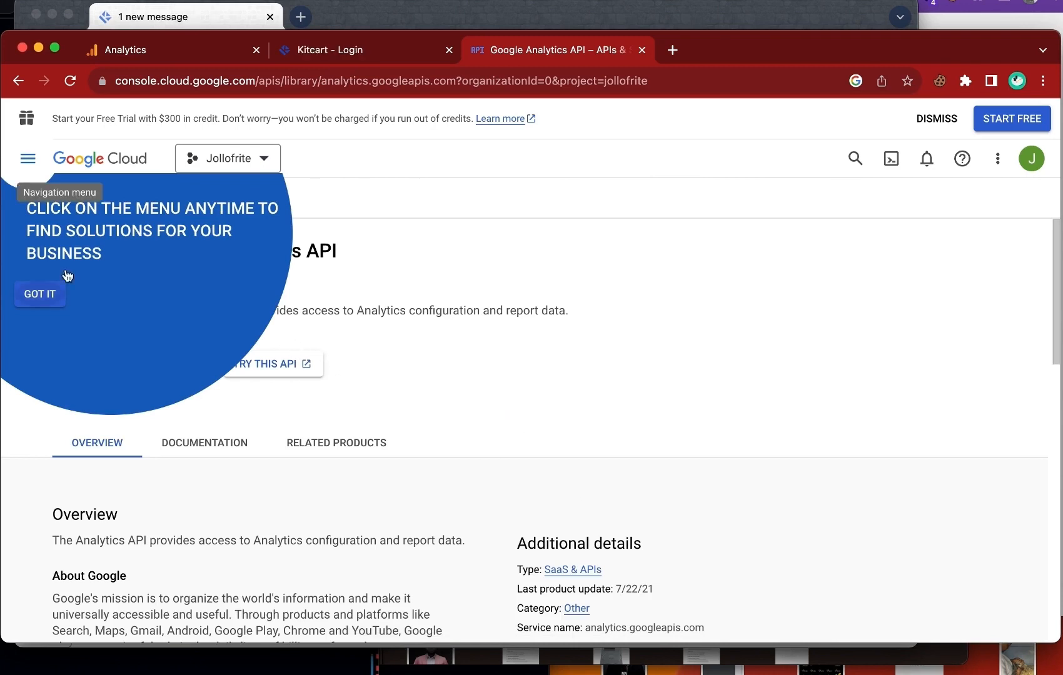
left_click(43, 295)
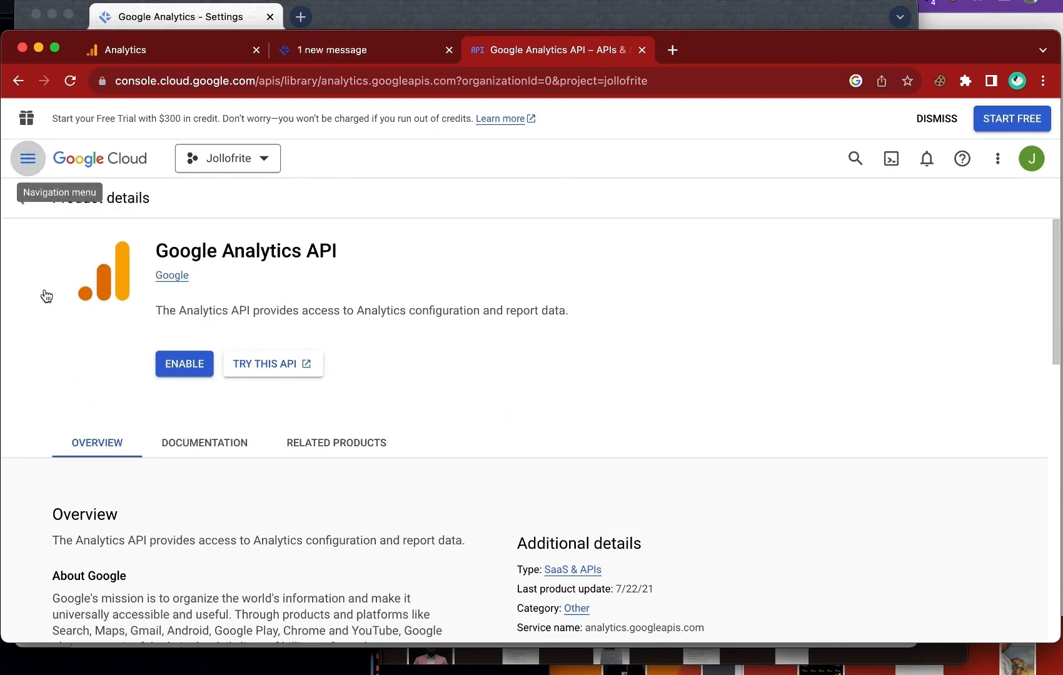
left_click(199, 364)
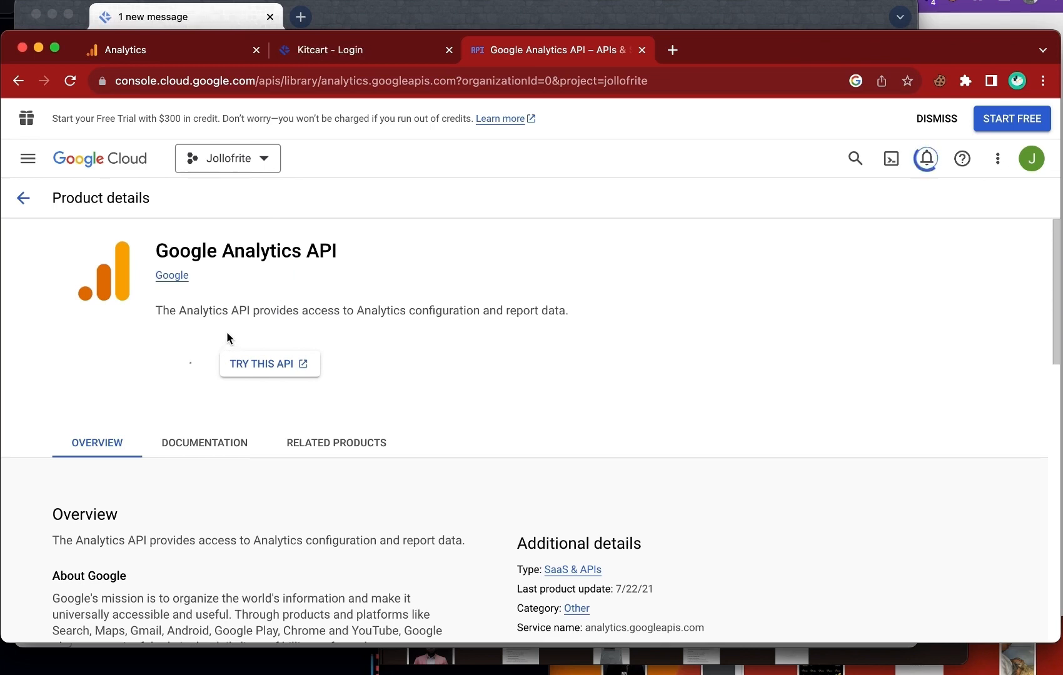
scroll(227, 333, "down", 4)
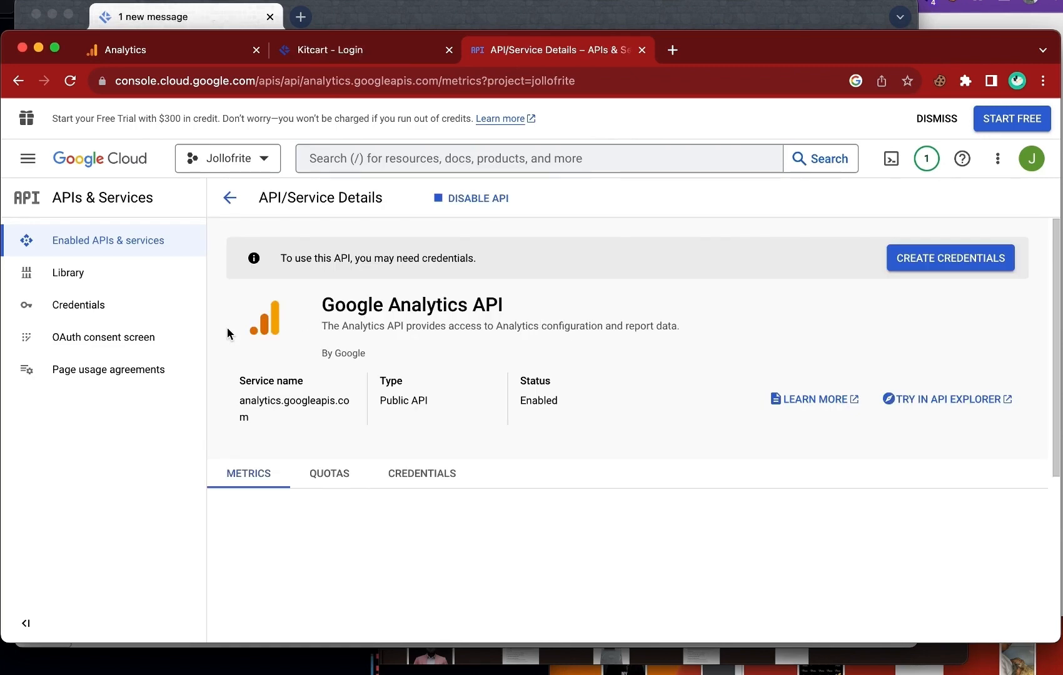
Try to create credentials for the Google Analytics API with User data as the accessed data type.
left_click(910, 261)
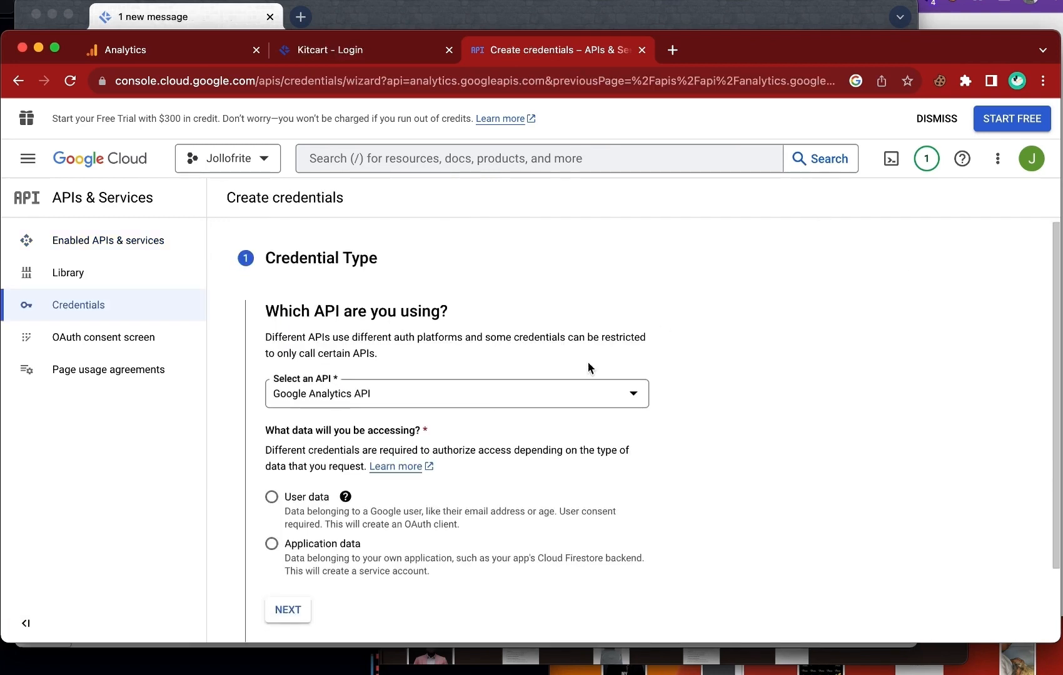
scroll(588, 367, "down", 2)
left_click(271, 407)
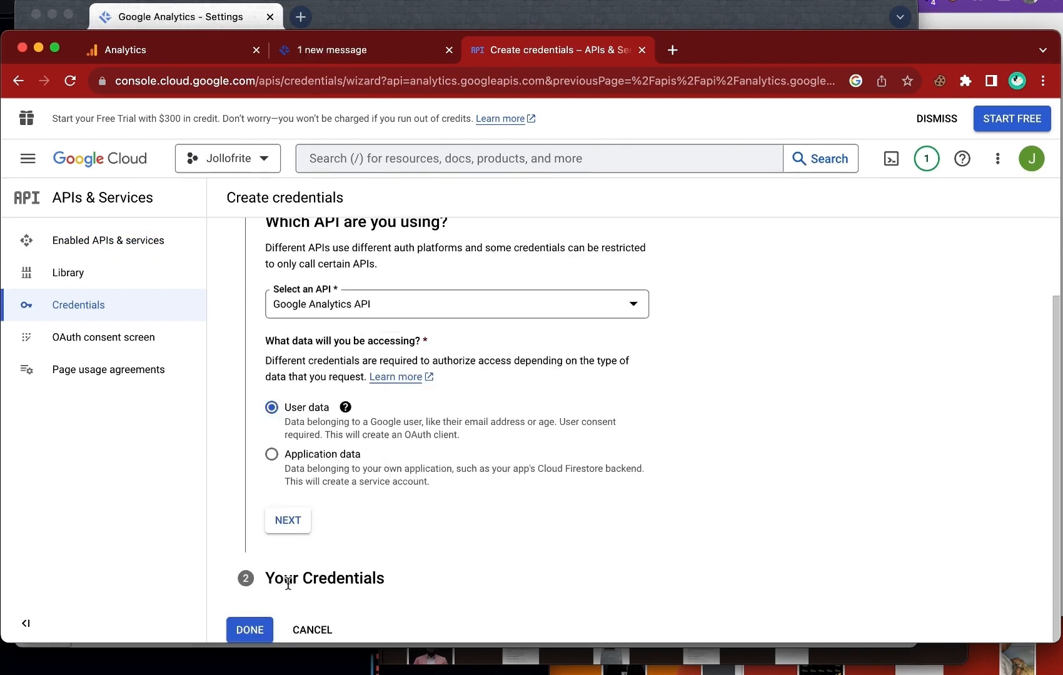
left_click(247, 629)
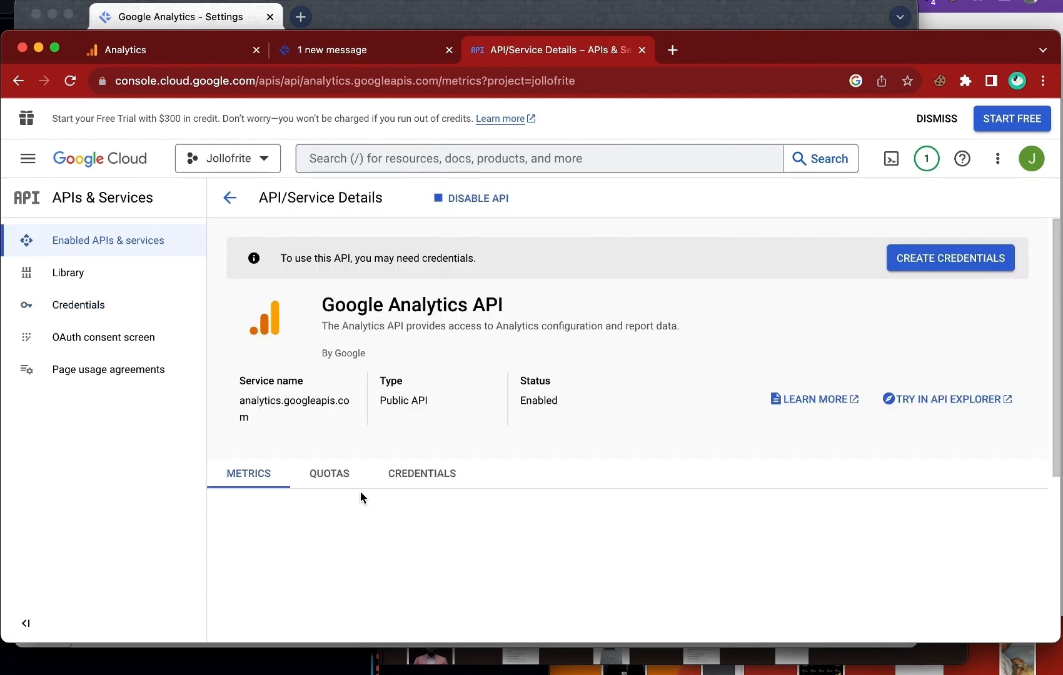
Go through the Google Analytics API's credentials and the project's credentials to the service account management page.
scroll(362, 488, "down", 3)
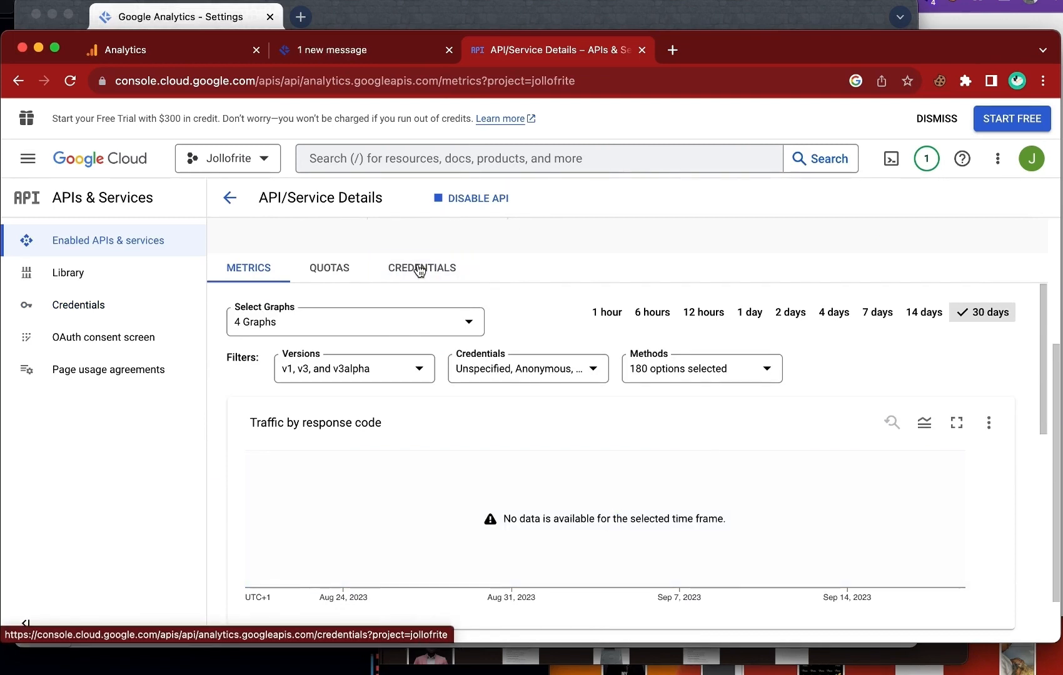
left_click(419, 270)
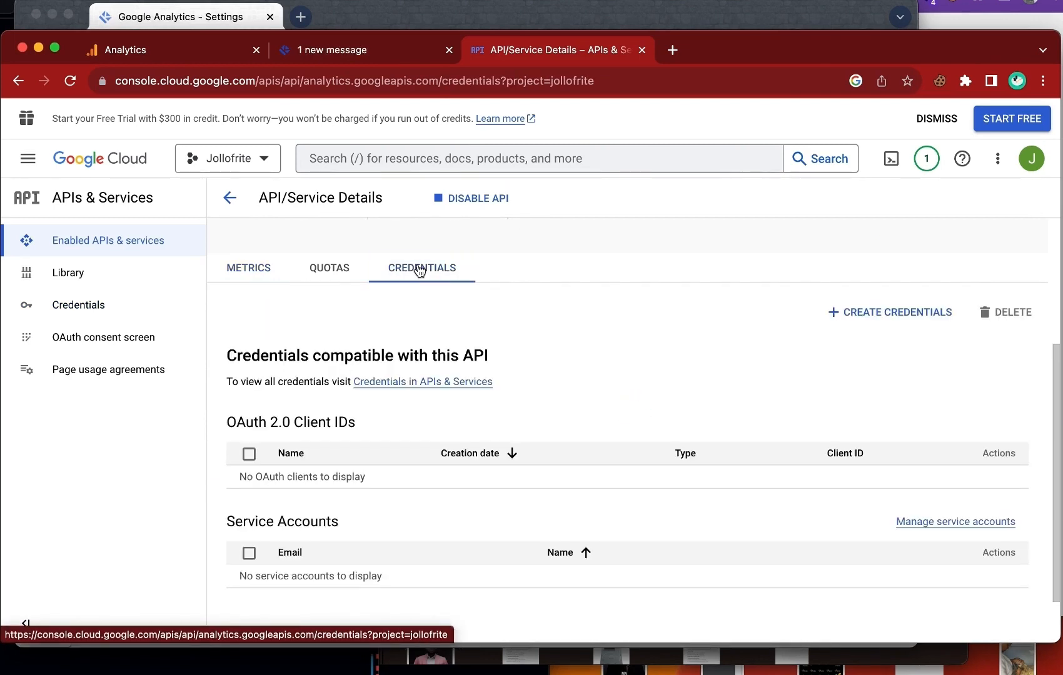
scroll(398, 289, "down", 2)
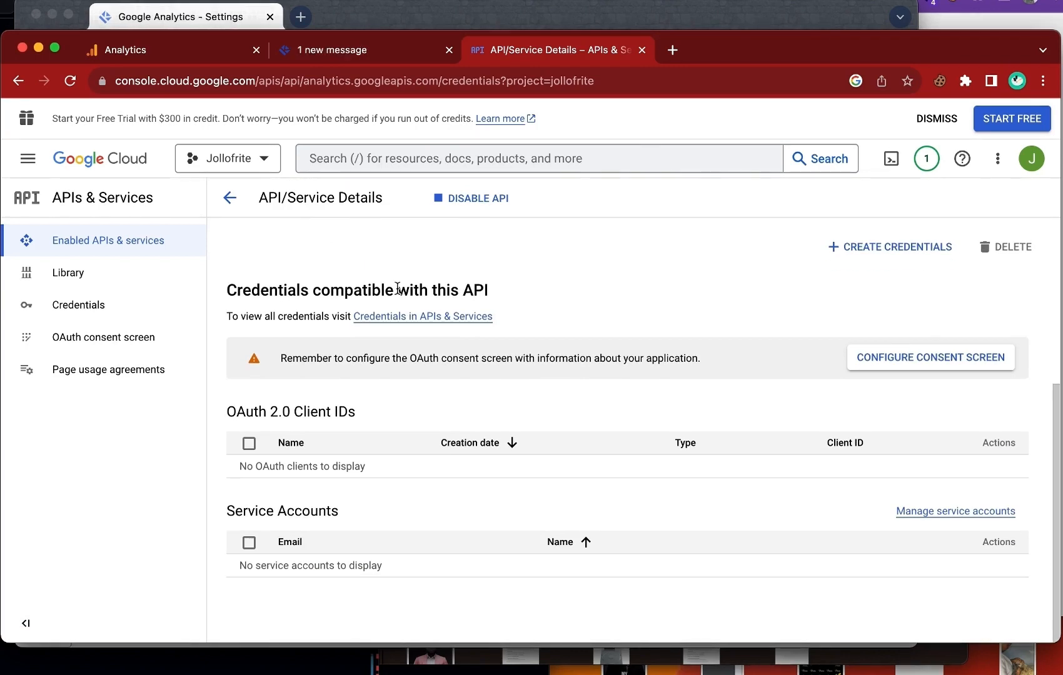
left_click(442, 318)
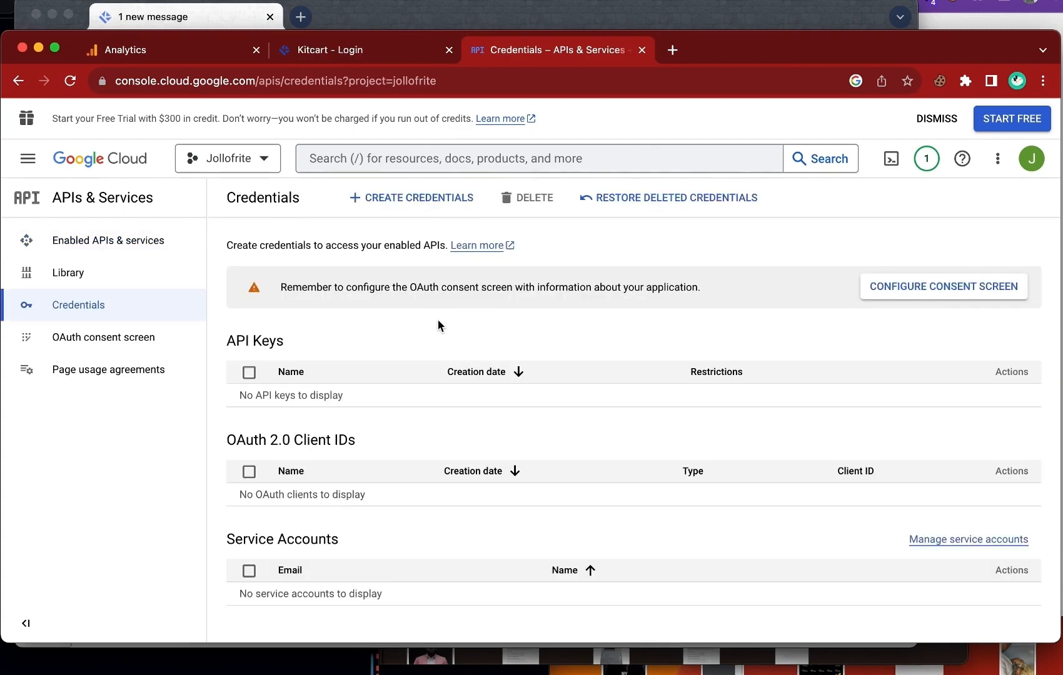
left_click(966, 541)
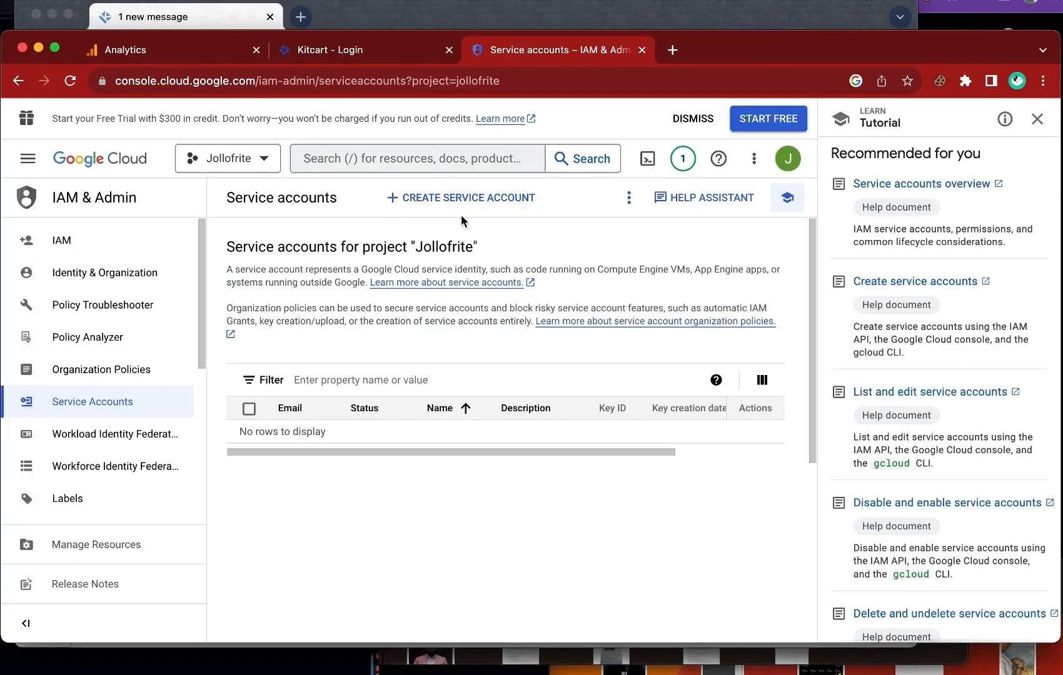
Create a service account named kitcart with the description "Service Account For Kitcart", granting no optional roles or user access.
left_click(453, 198)
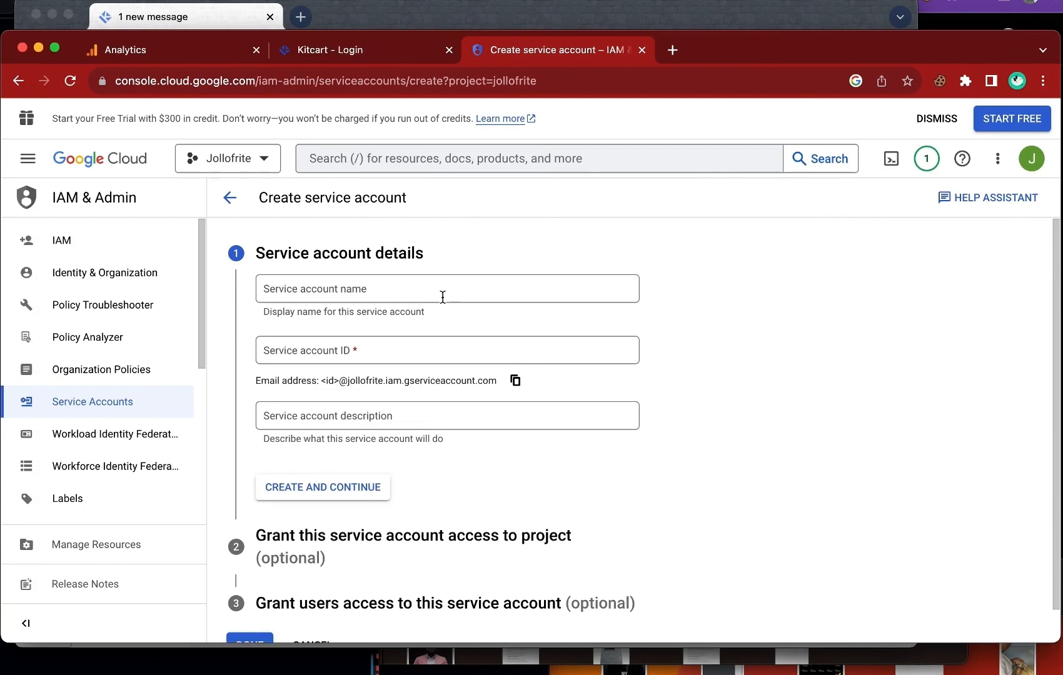
left_click(441, 294)
type("kitcart")
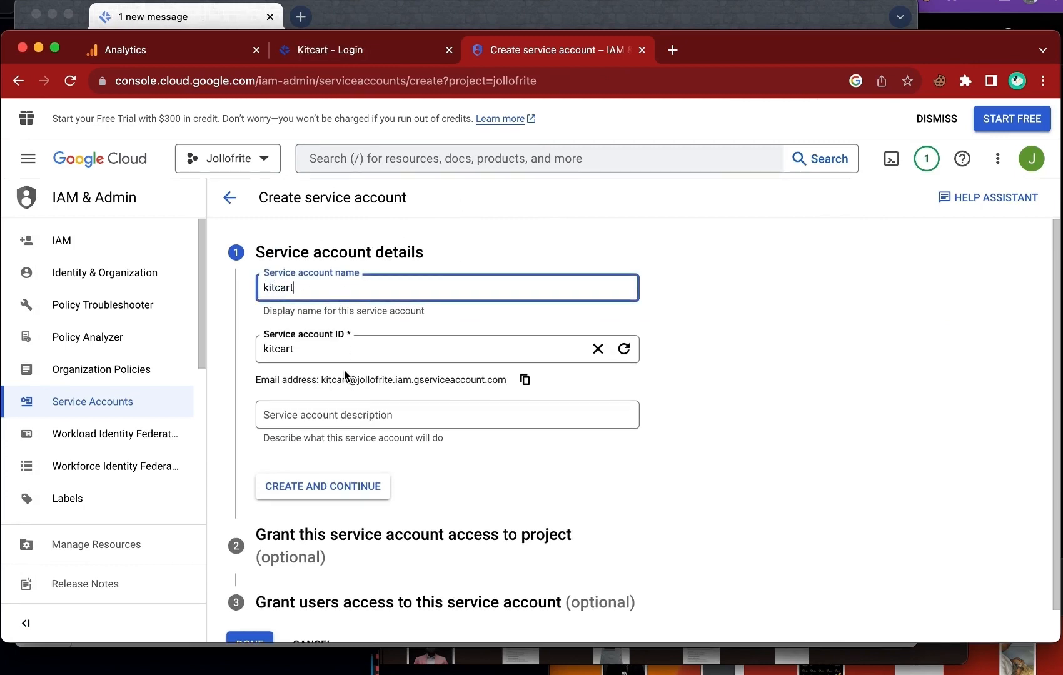
scroll(344, 370, "down", 1)
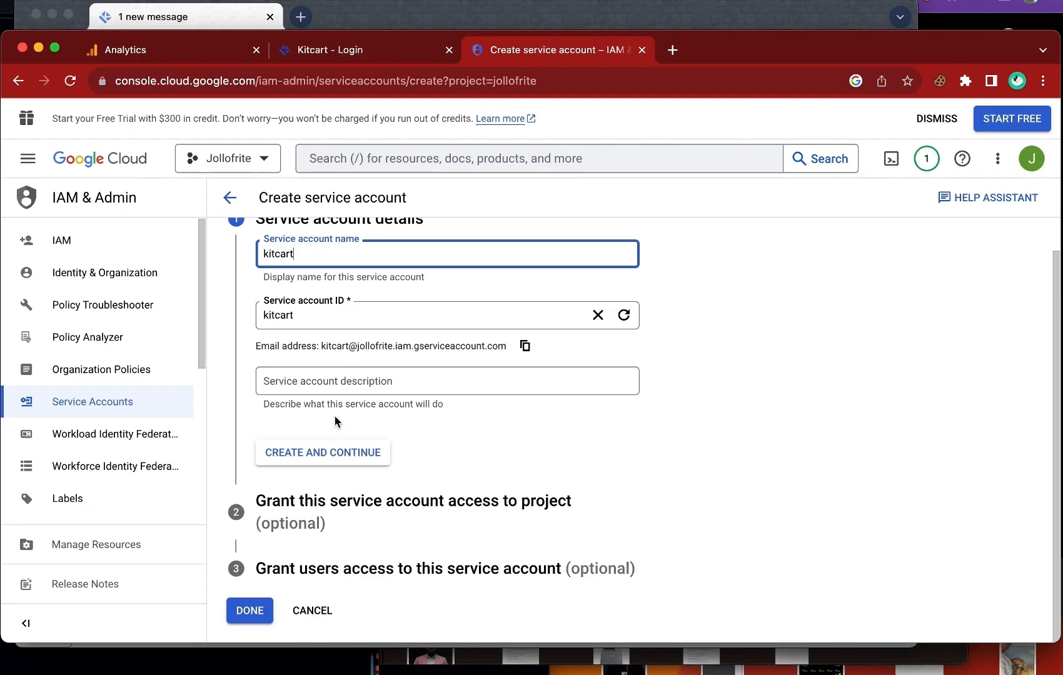
left_click(342, 384)
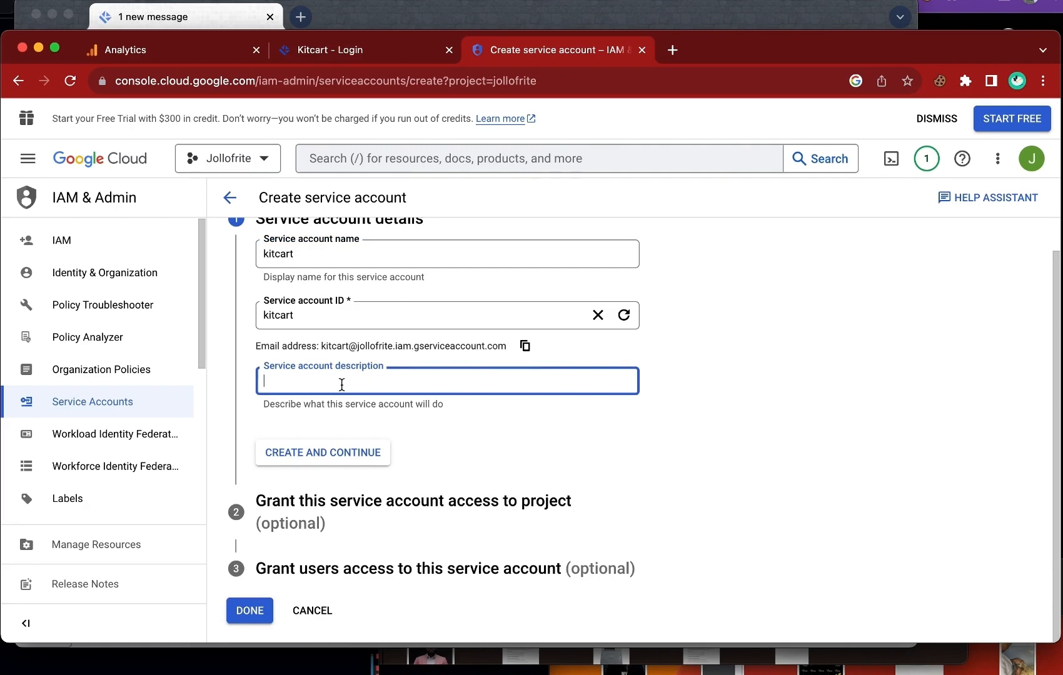
type("Servic")
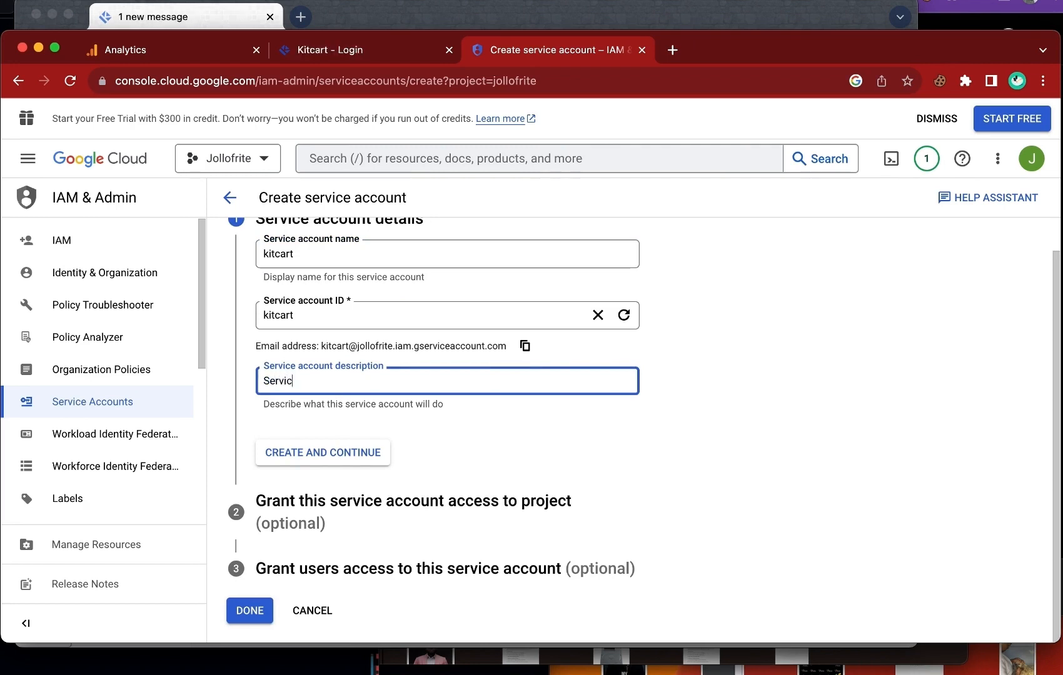
type("e Account For ")
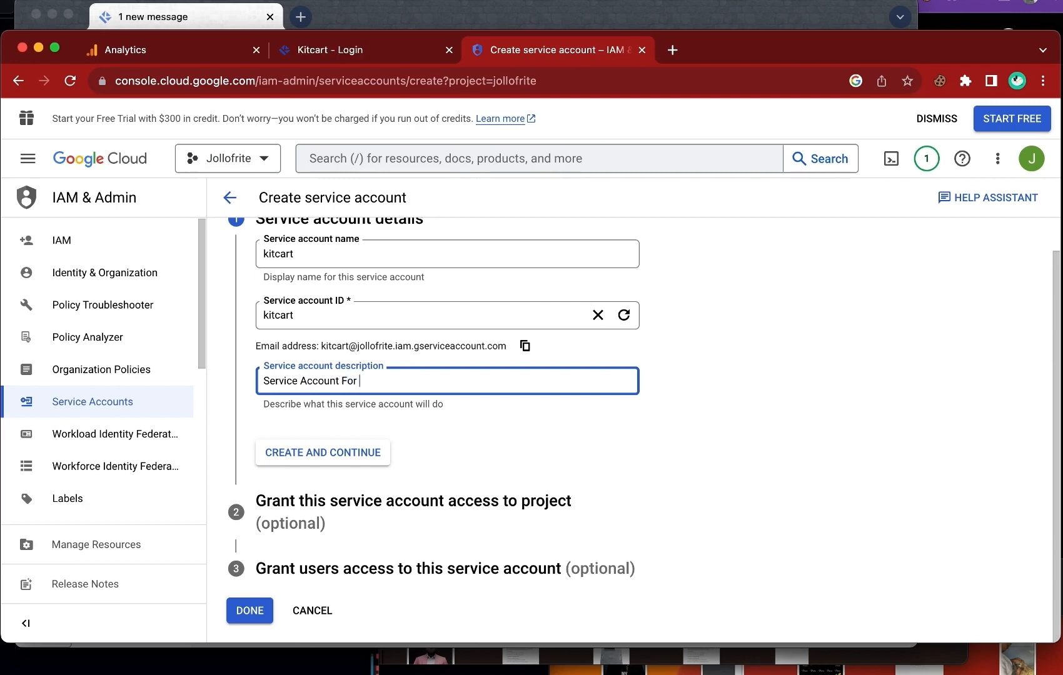
type("Kitcart")
left_click(340, 458)
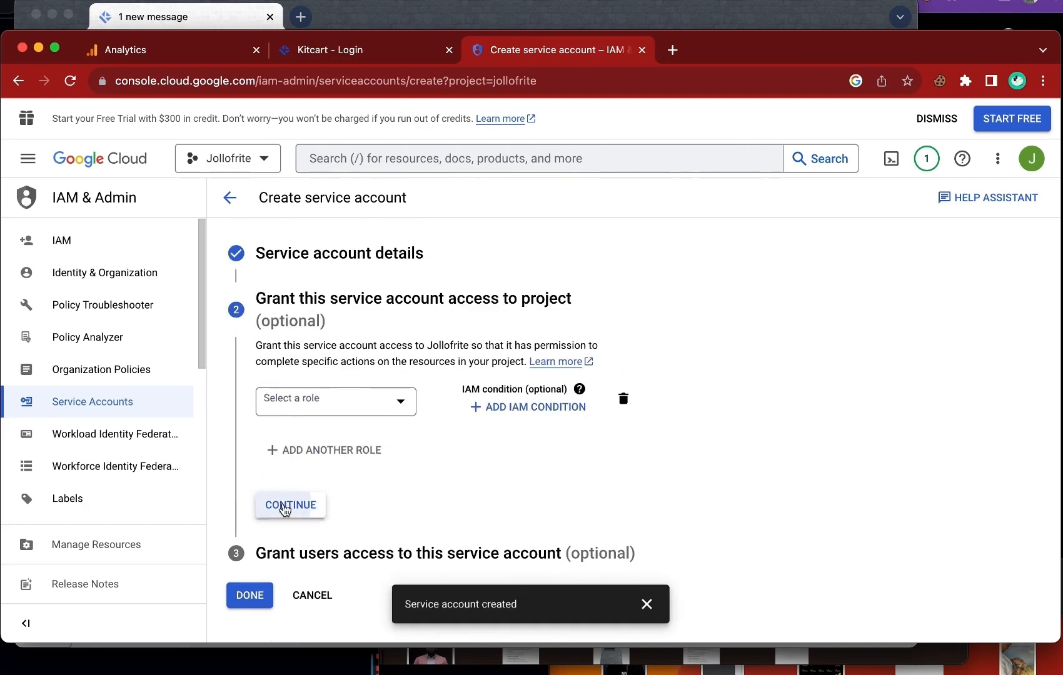
left_click(291, 503)
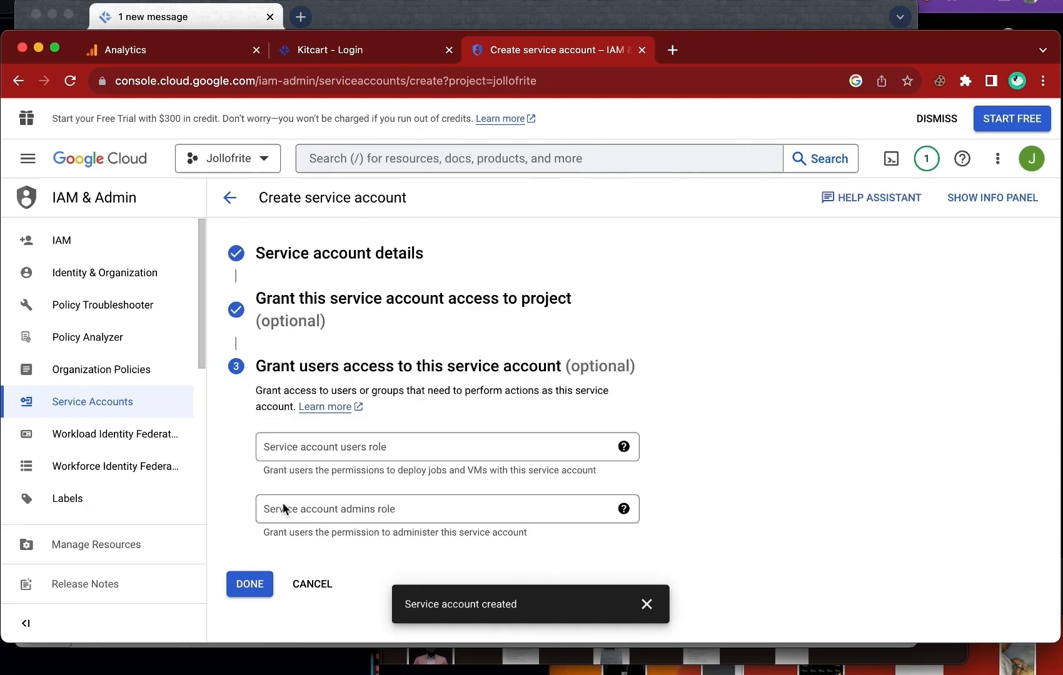
left_click(251, 585)
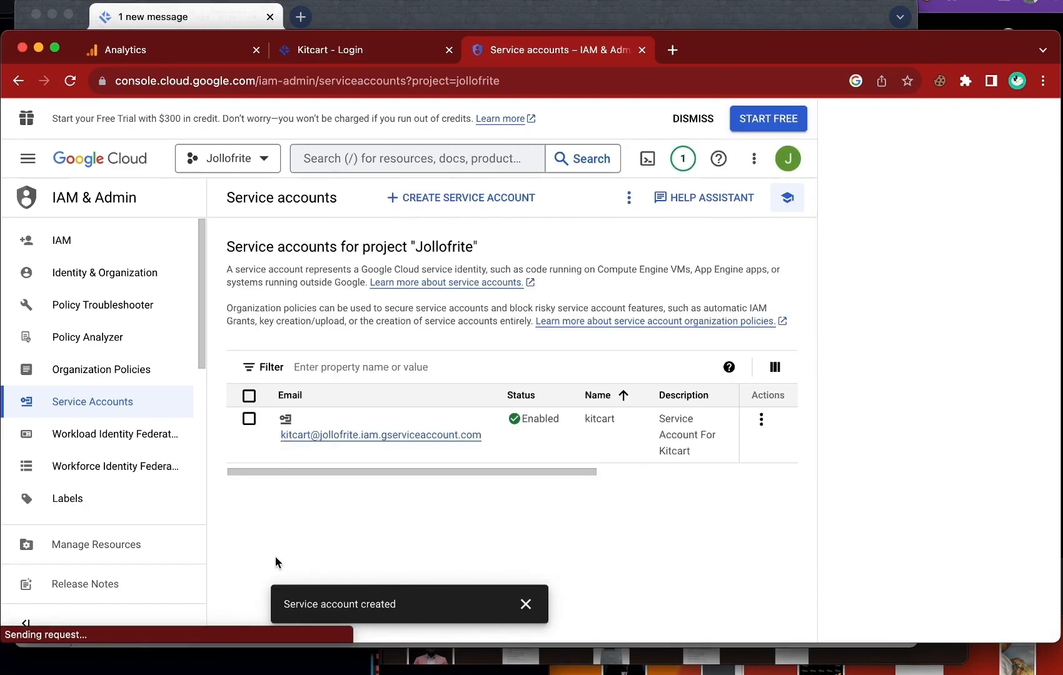
Create a new private key of type JSON for the kitcart service account and download it.
left_click(387, 437)
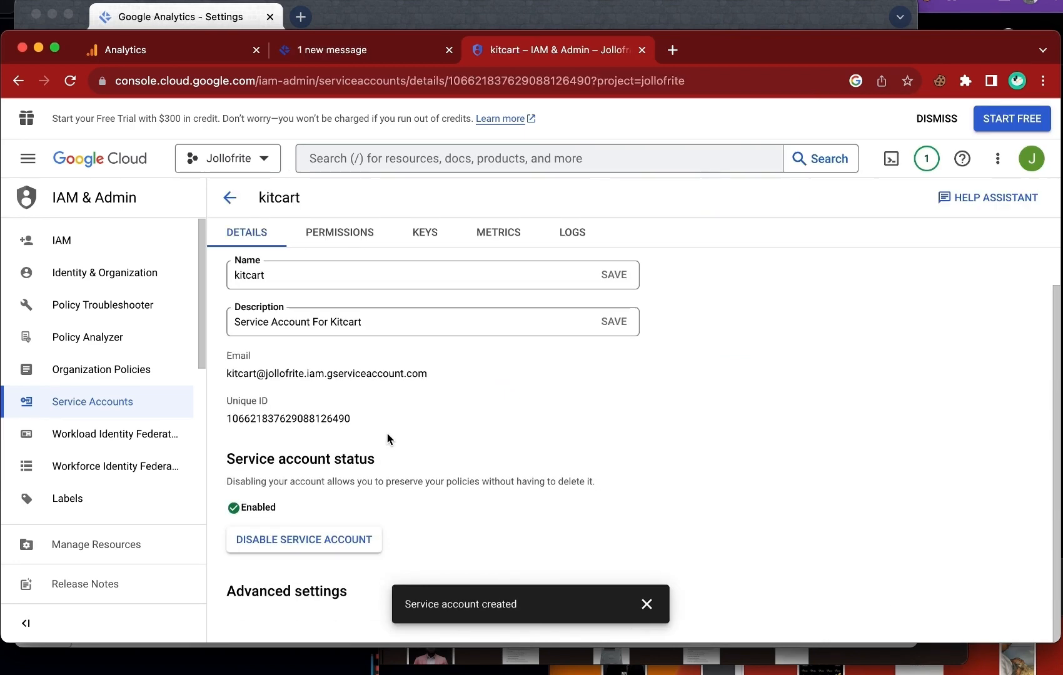
scroll(386, 434, "up", 1)
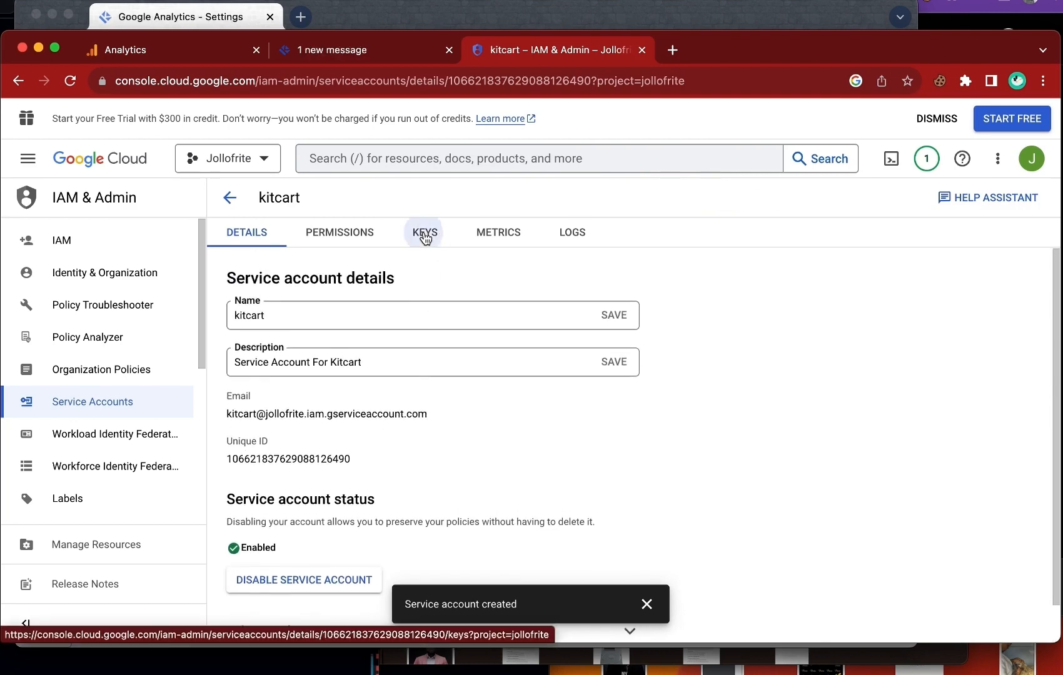
left_click(425, 238)
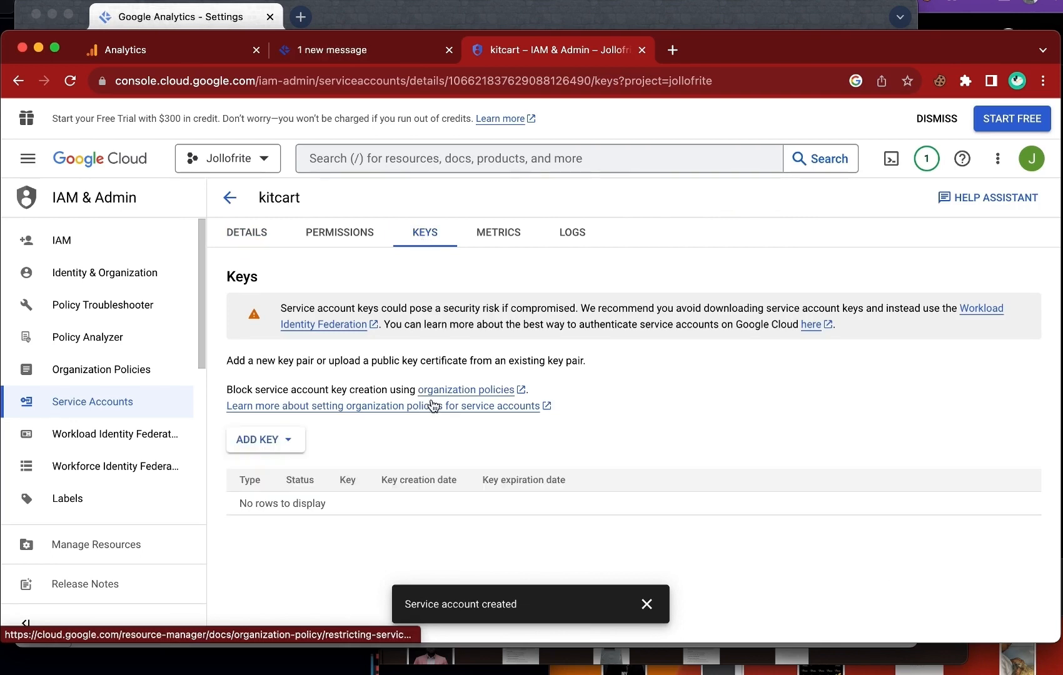
left_click(292, 445)
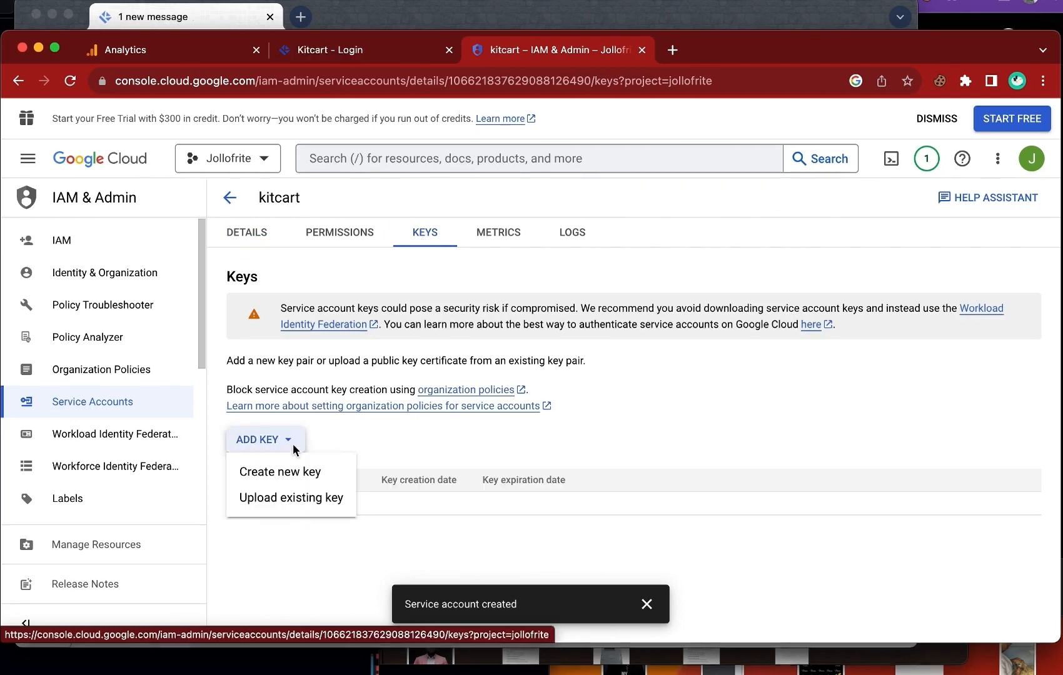
left_click(296, 484)
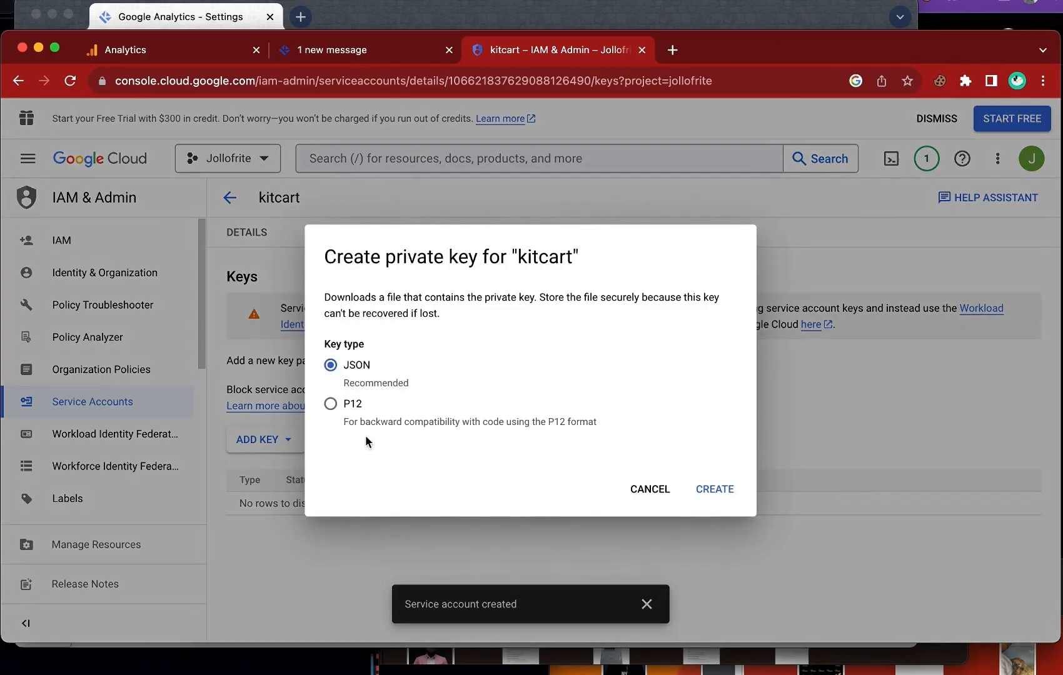
left_click(726, 500)
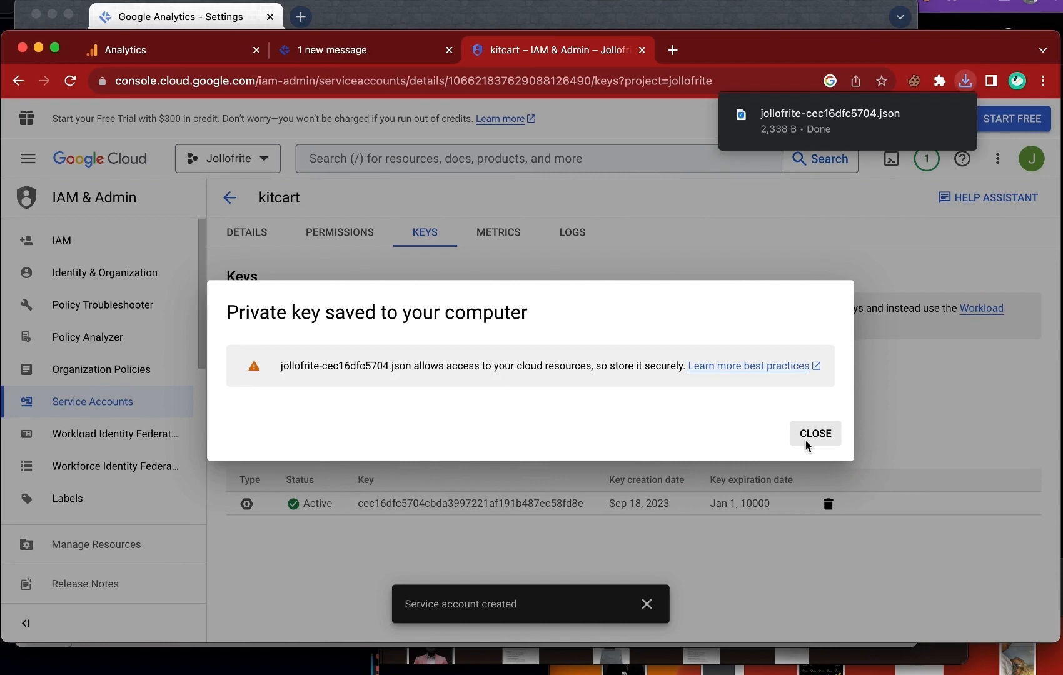
Close the saved private key confirmation and switch to the Google Analytics plugin settings in the Kitcart window.
mouse_move(843, 130)
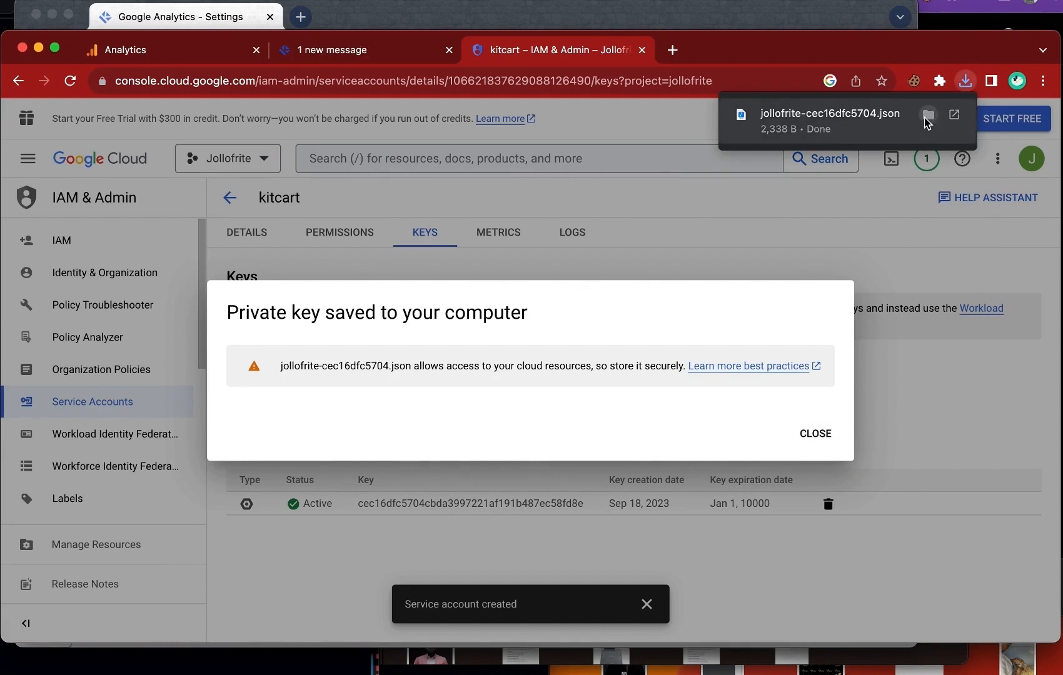
key("Escape")
left_click(363, 16)
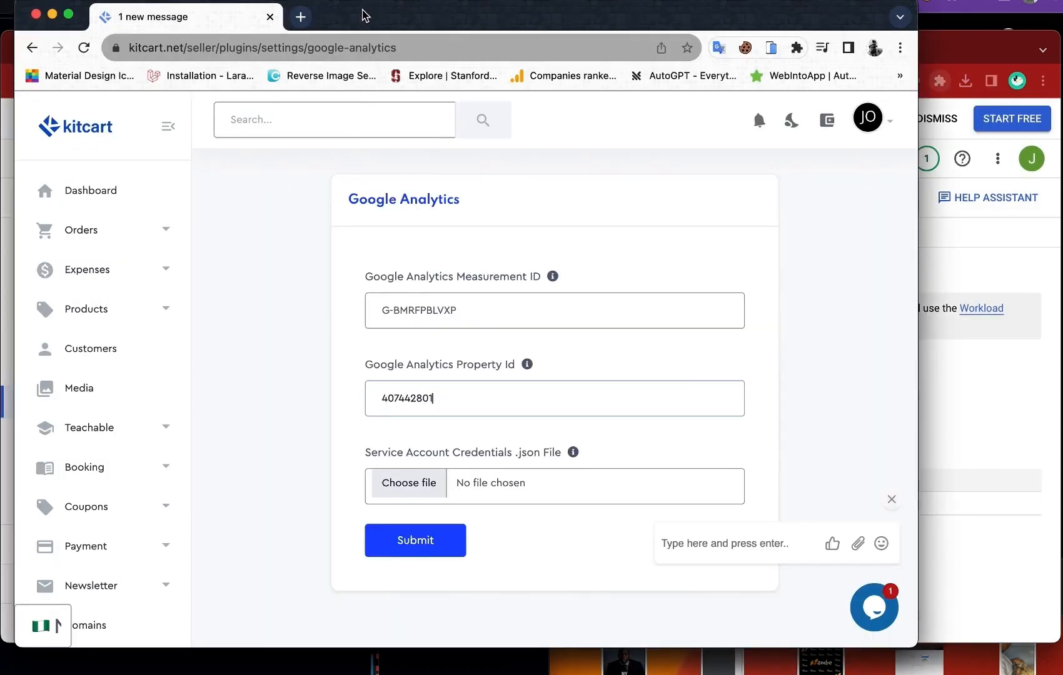
Attach jollofrite-cec16dfc5704.json as the service account credentials file and submit the Google Analytics plugin settings.
left_click(401, 481)
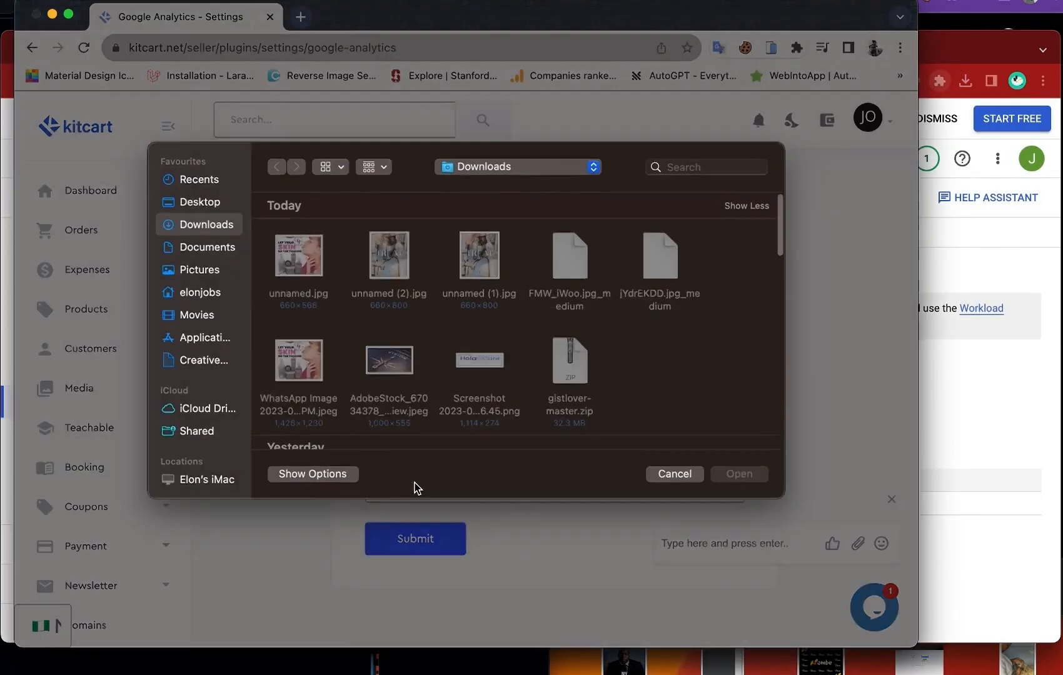
left_click(739, 476)
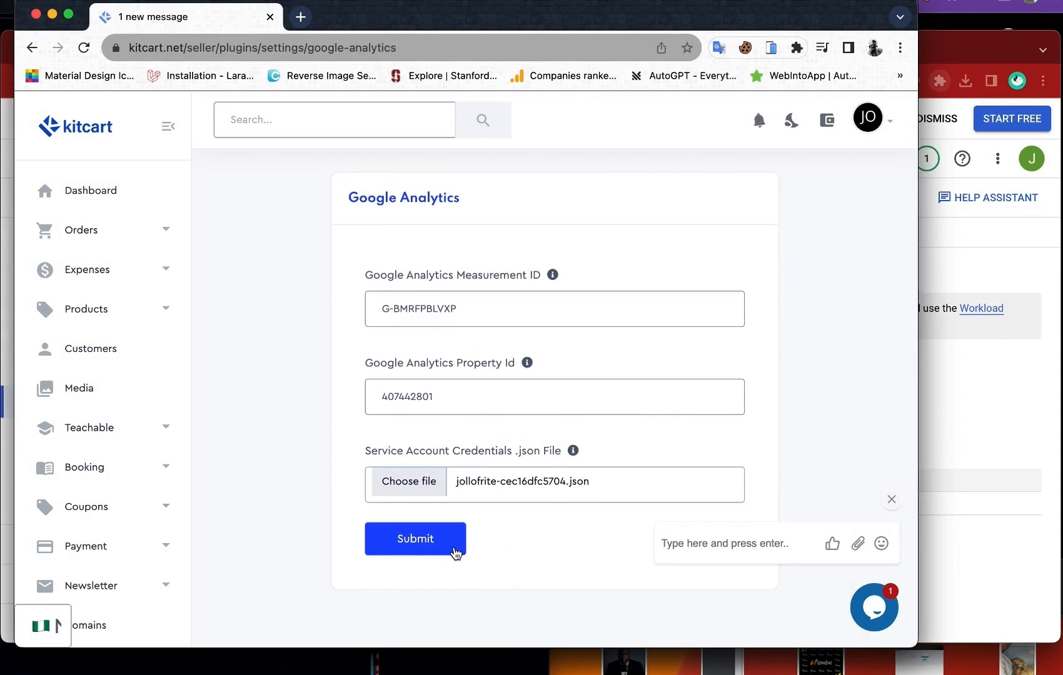
left_click(450, 543)
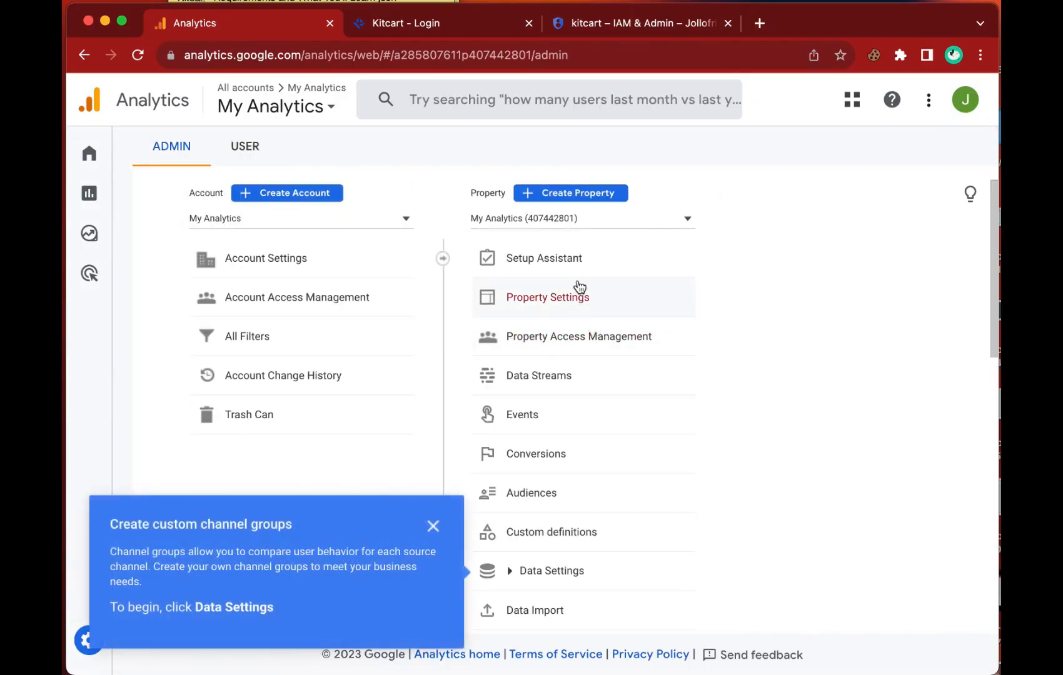
In Google Analytics, open the property's access management, dismiss the custom channel groups tip and start adding a new user.
left_click(569, 326)
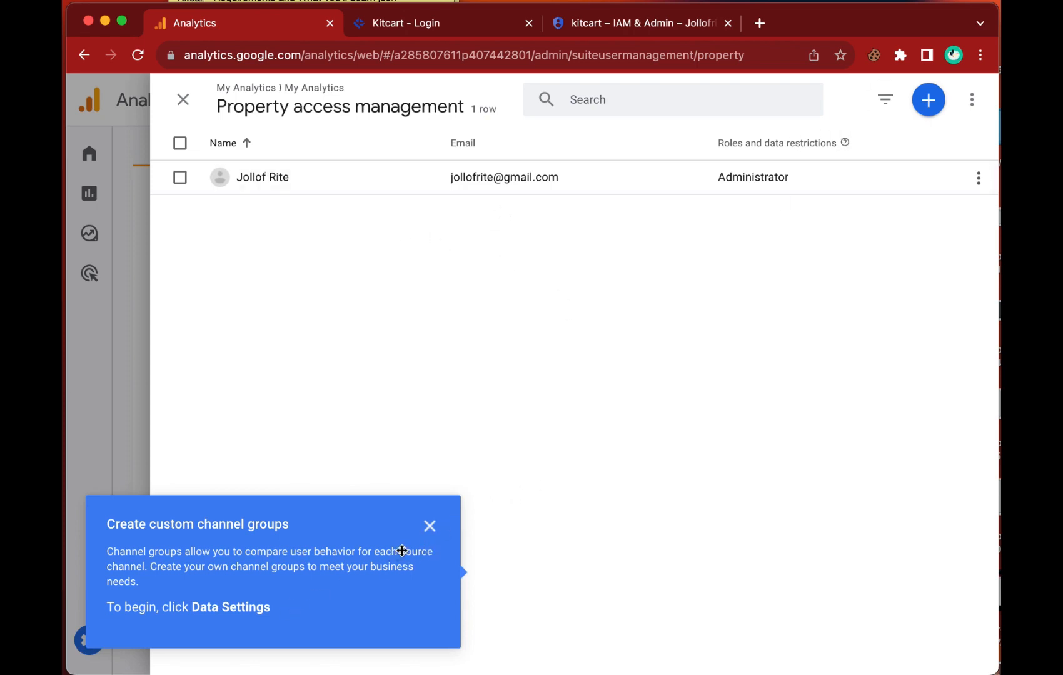
left_click(430, 526)
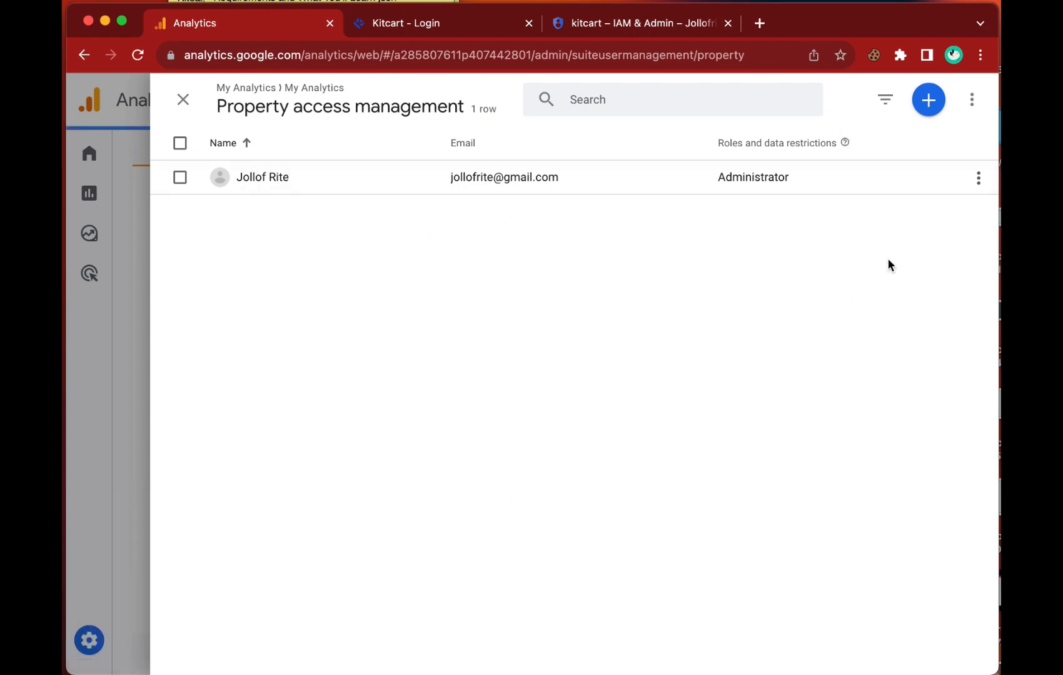
left_click(917, 104)
left_click(901, 136)
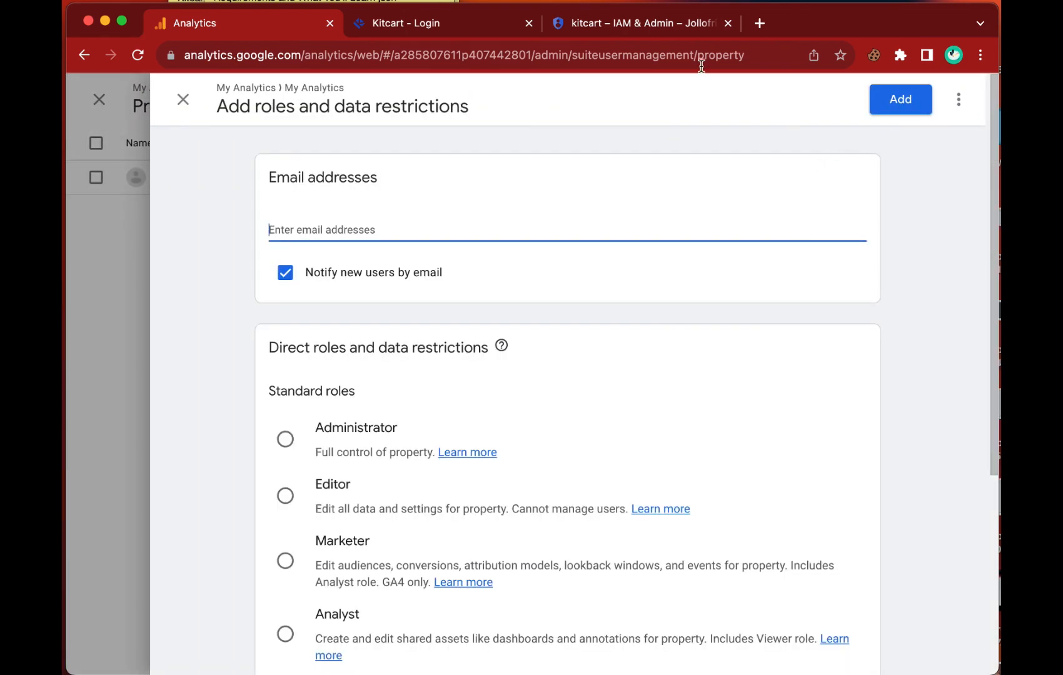
Copy the kitcart service account's email address from its details in the Google Cloud console.
left_click(644, 26)
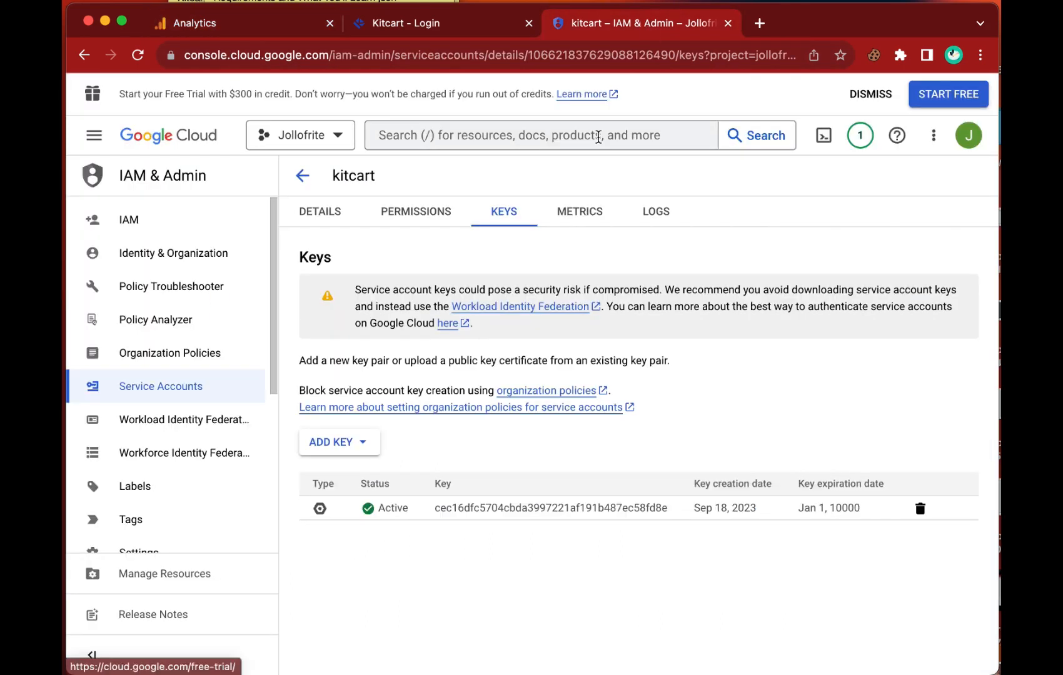
left_click(340, 213)
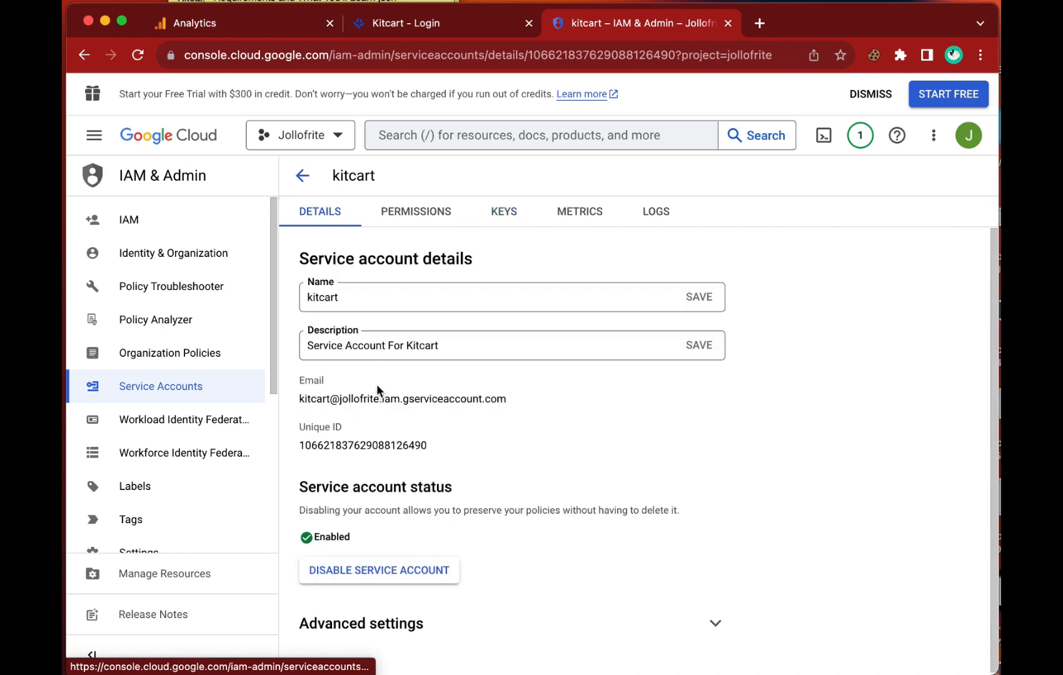
triple_click(329, 399)
key("super+c")
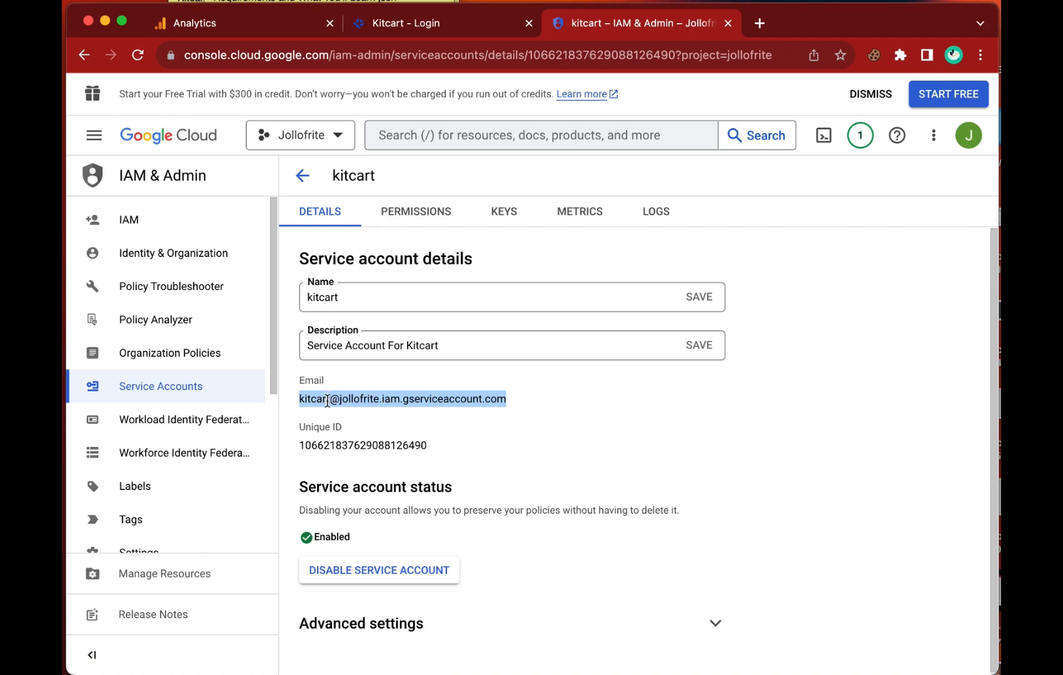
Add the copied service account email to the Analytics property with the Viewer role, keeping email notification of new users enabled.
left_click(262, 23)
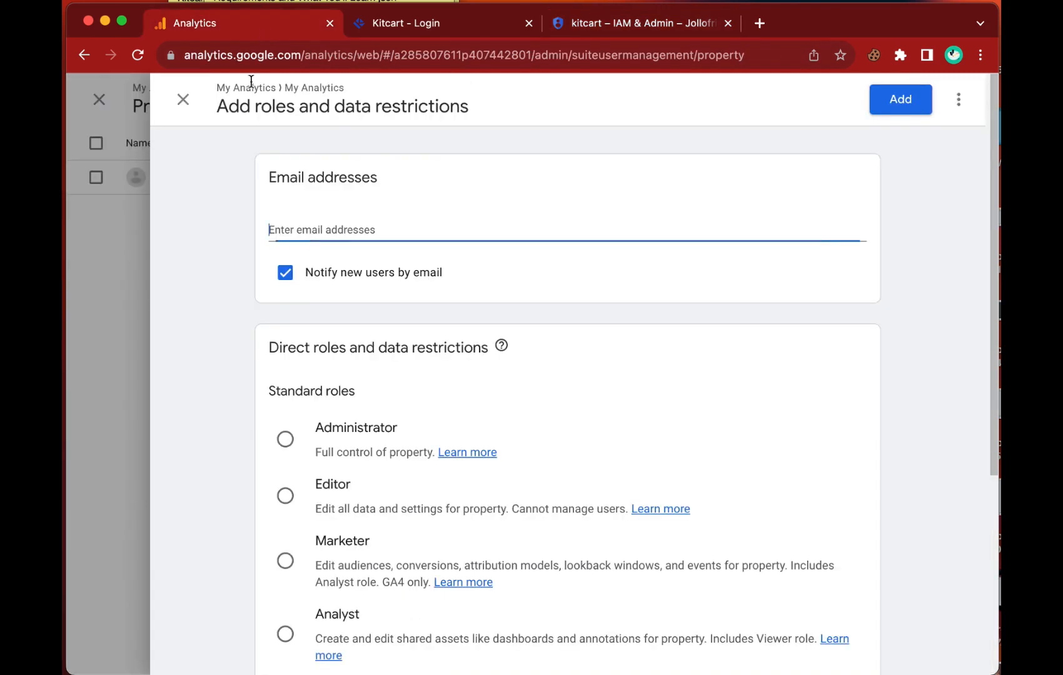
key("super+v")
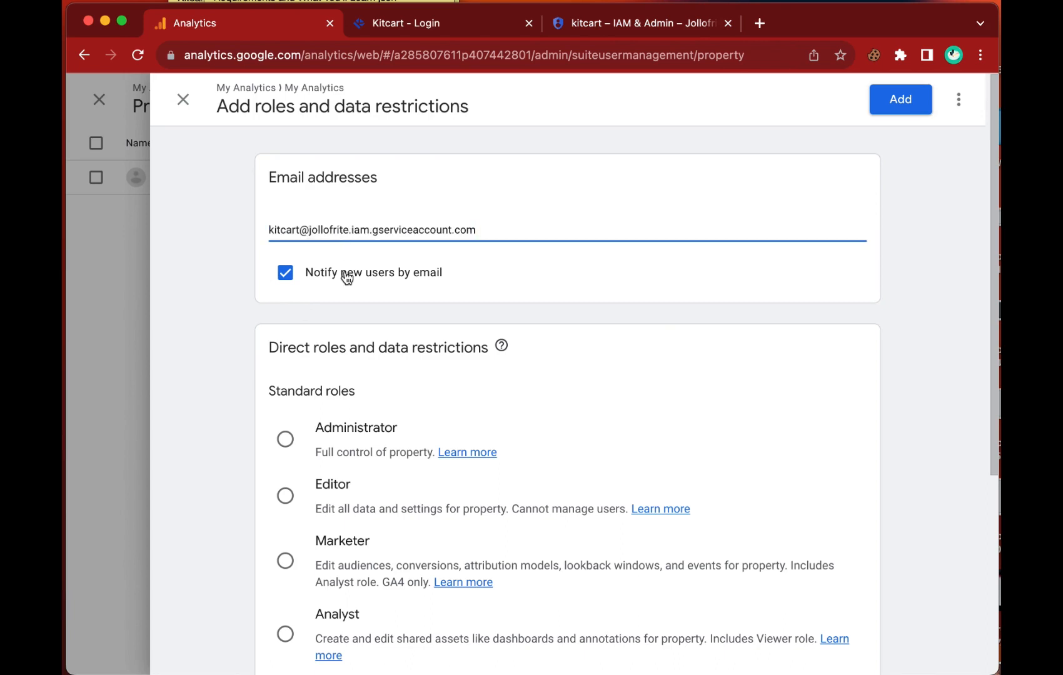
scroll(324, 298, "down", 5)
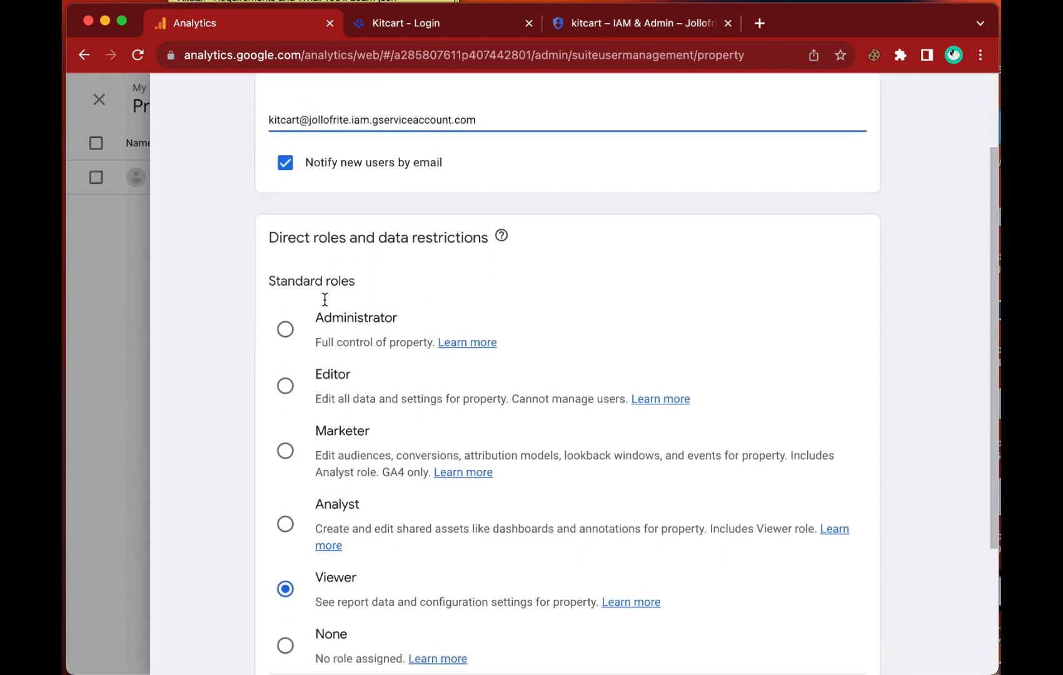
scroll(312, 426, "up", 5)
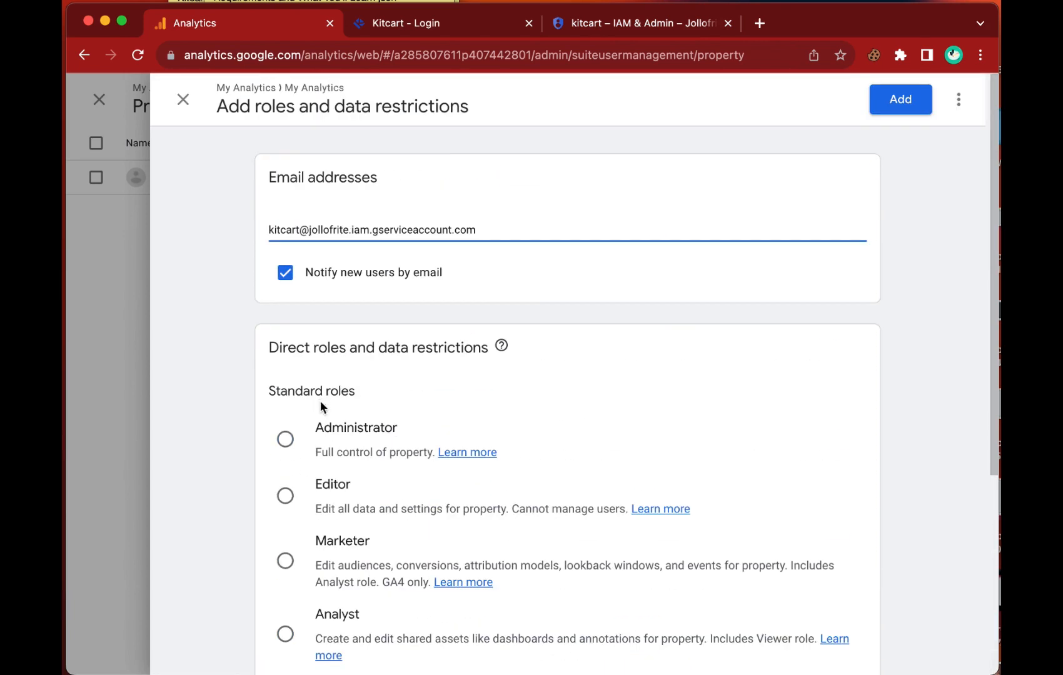
left_click(880, 104)
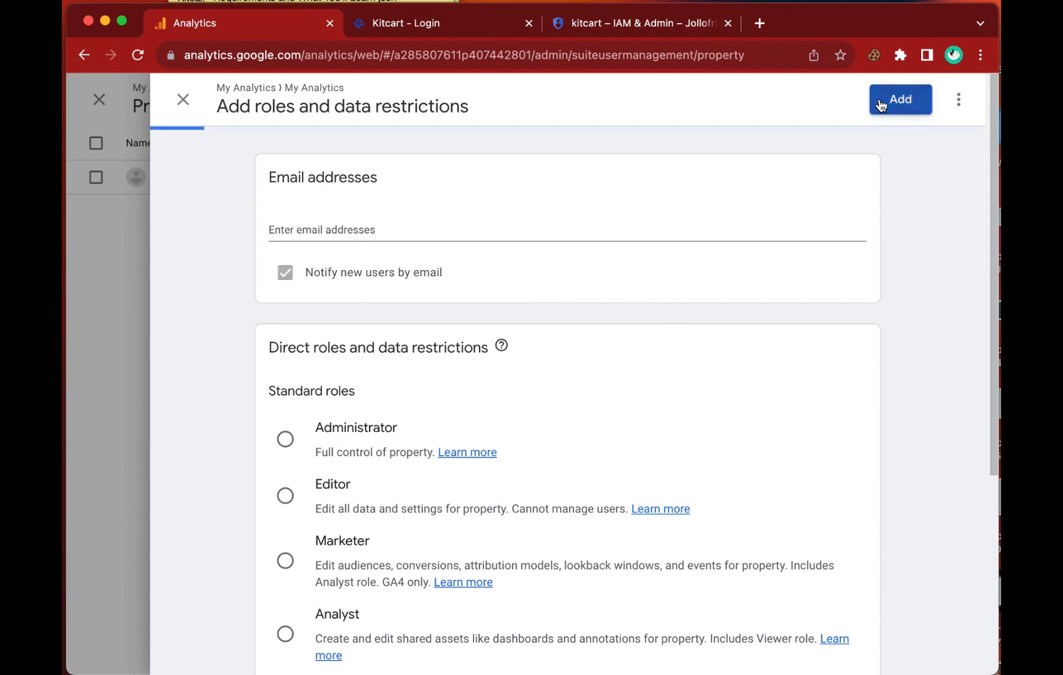